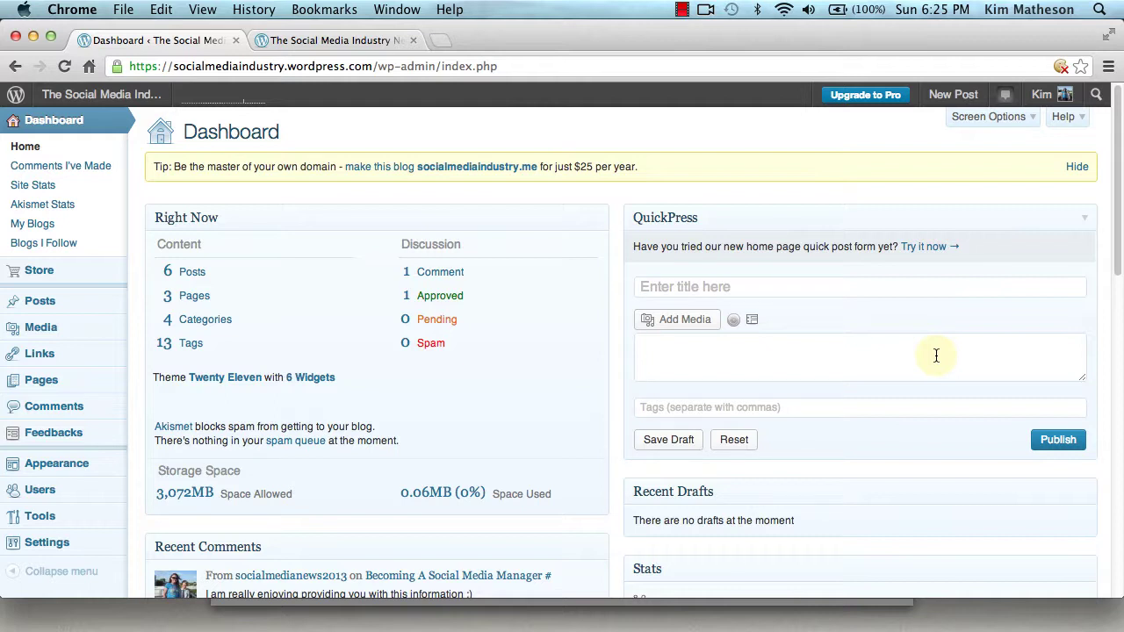
Step: Open the Appearance > Background settings, briefly view the live site, then return to them
mouse_move(97, 475)
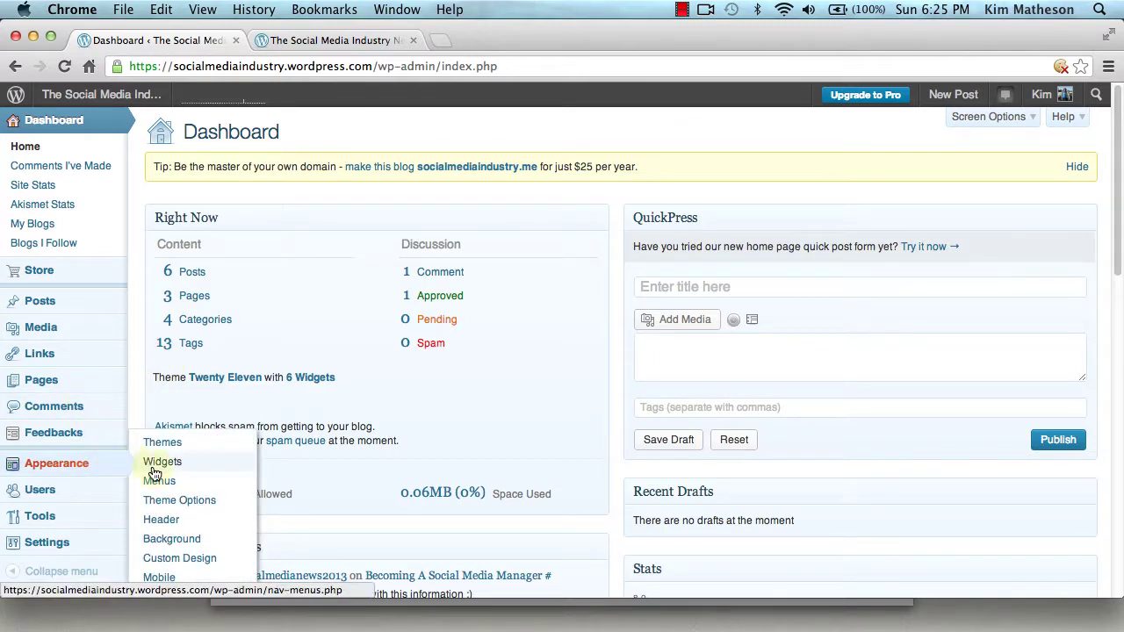
left_click(187, 545)
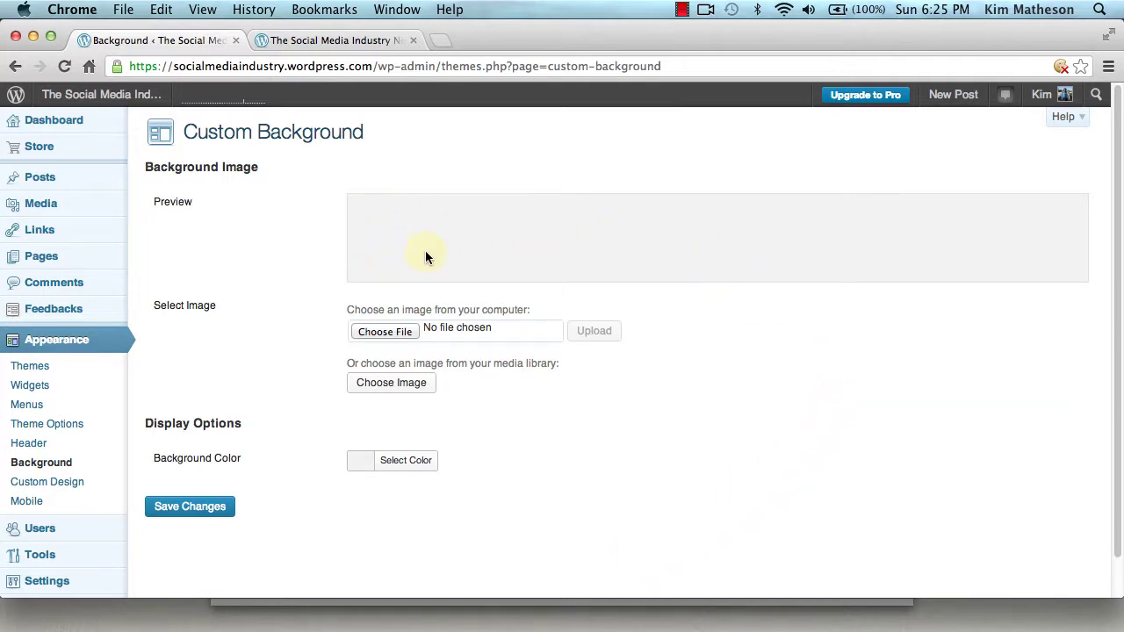
left_click(389, 40)
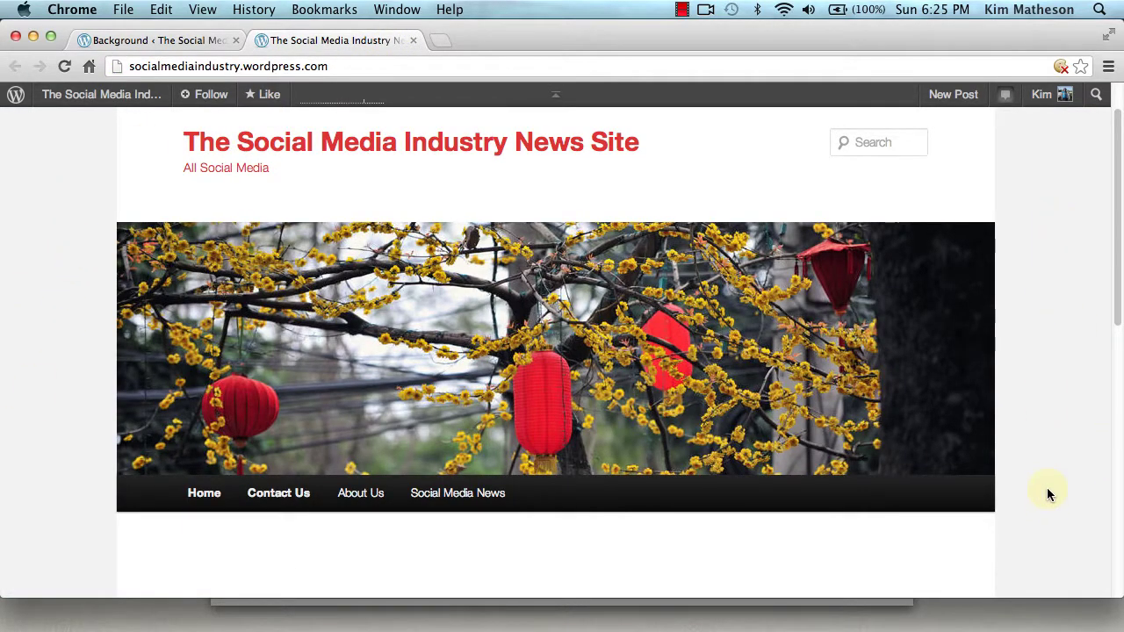
left_click(167, 48)
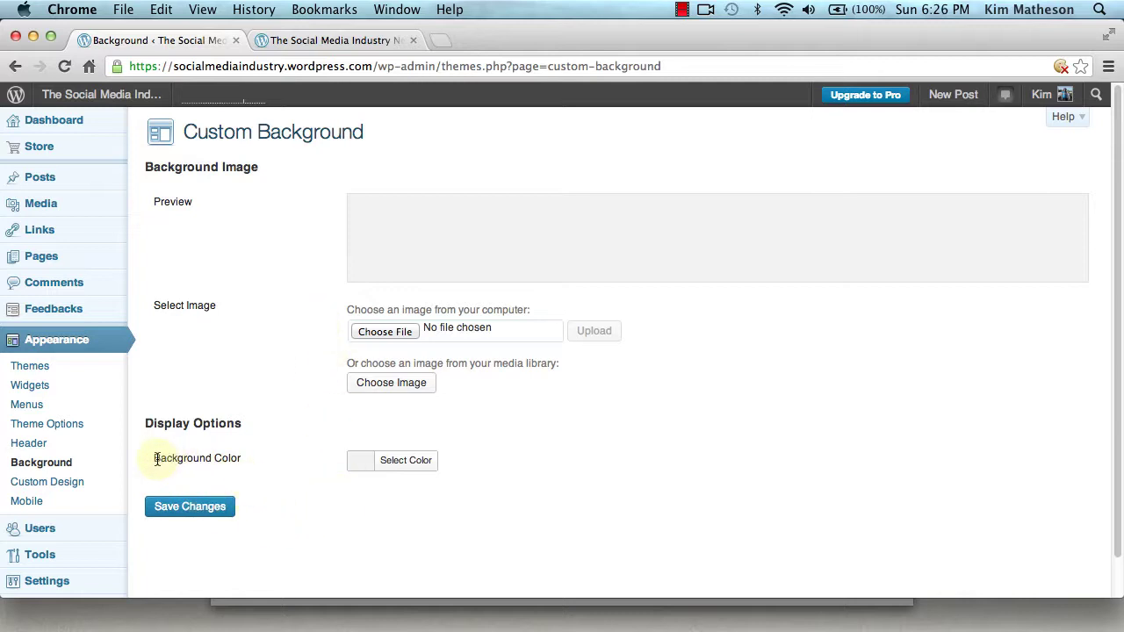
Step: Change the background colour from grey #f2f2f2 to blue #1d7ed3 and save it
left_click_drag(157, 459, 247, 458)
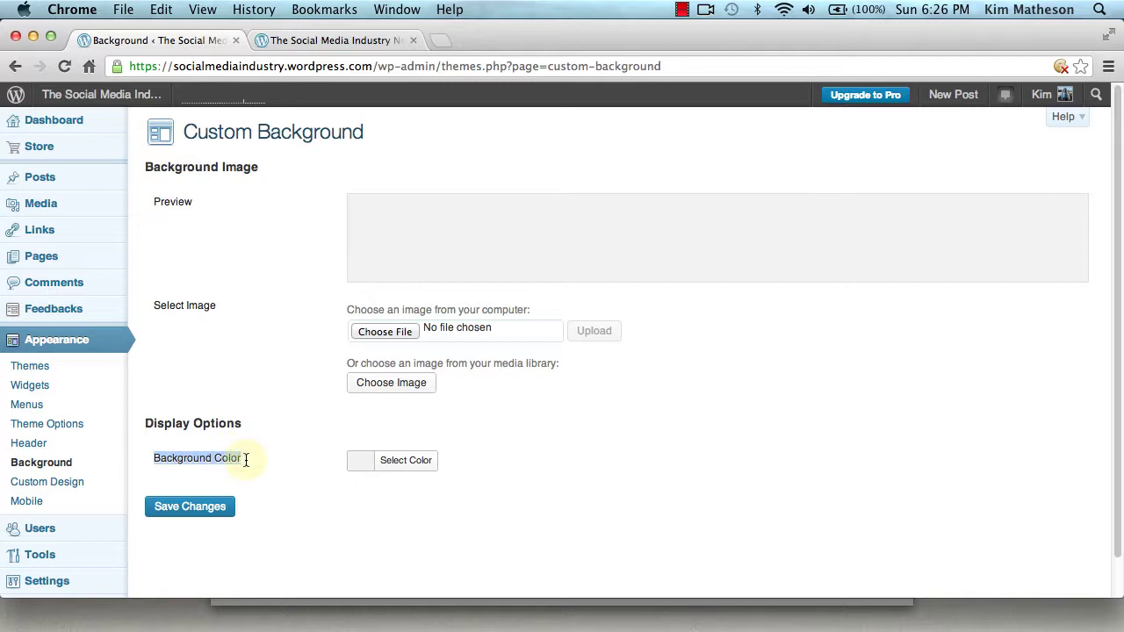
left_click(406, 466)
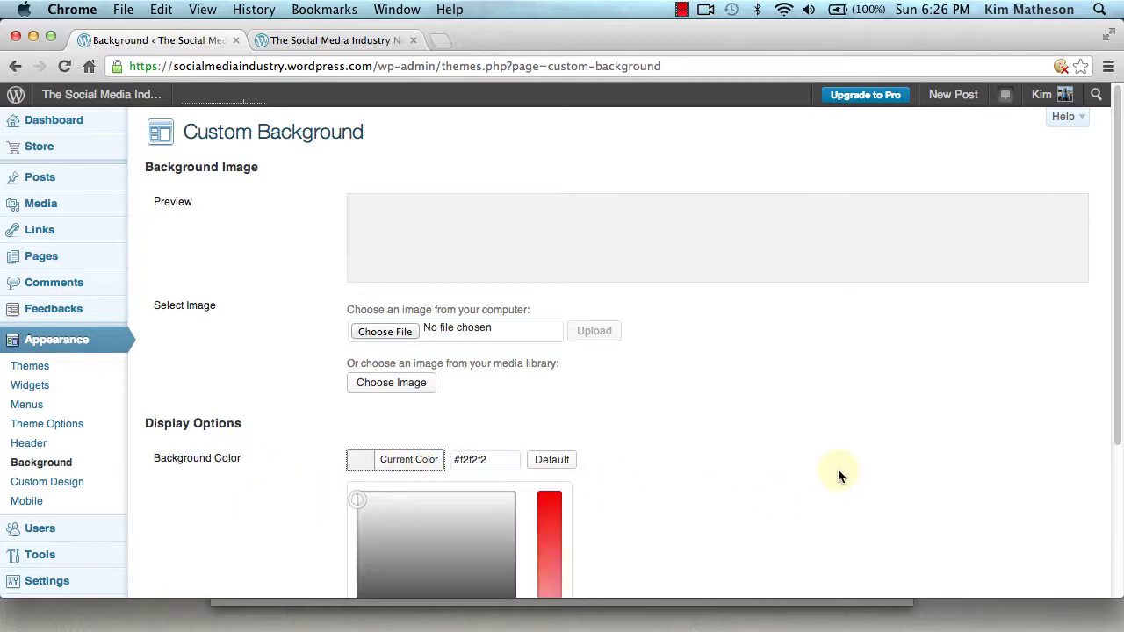
scroll(836, 471, "down", 5)
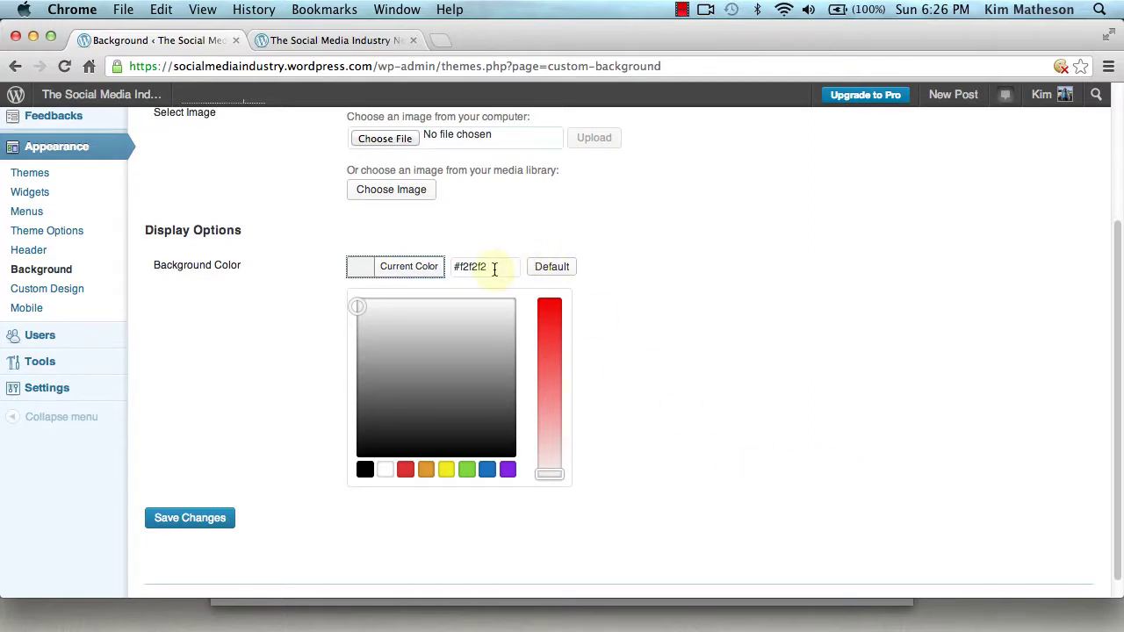
left_click_drag(494, 270, 447, 271)
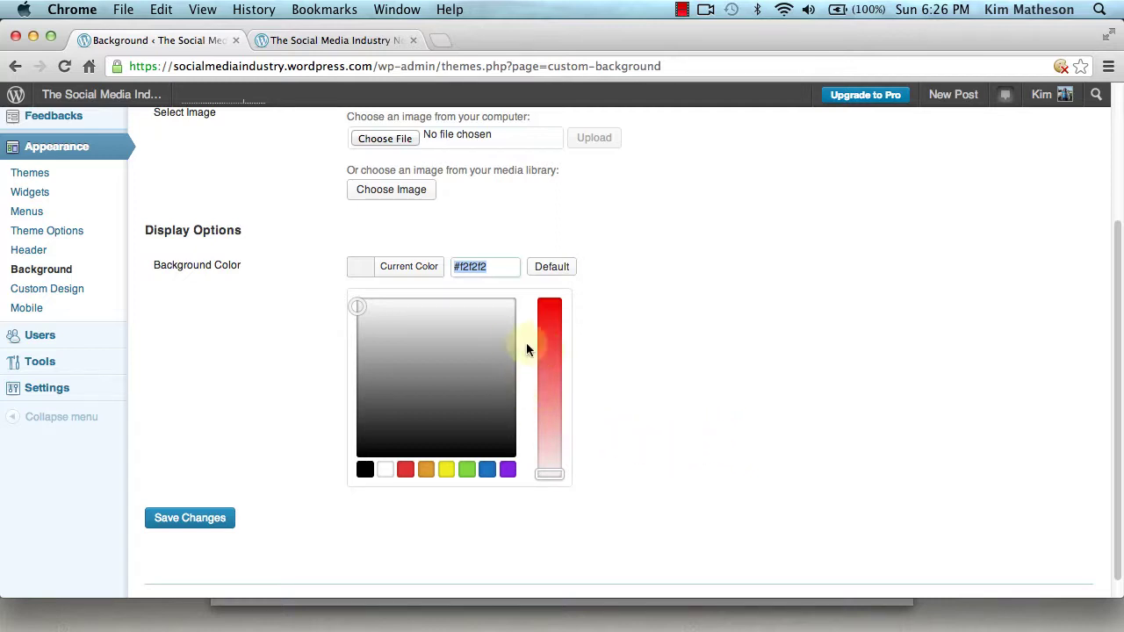
mouse_move(468, 341)
left_mouse_down()
mouse_move(453, 343)
mouse_move(449, 409)
mouse_move(399, 419)
mouse_move(396, 366)
mouse_move(490, 325)
mouse_move(426, 321)
mouse_move(441, 316)
mouse_move(451, 336)
mouse_move(449, 326)
left_mouse_up()
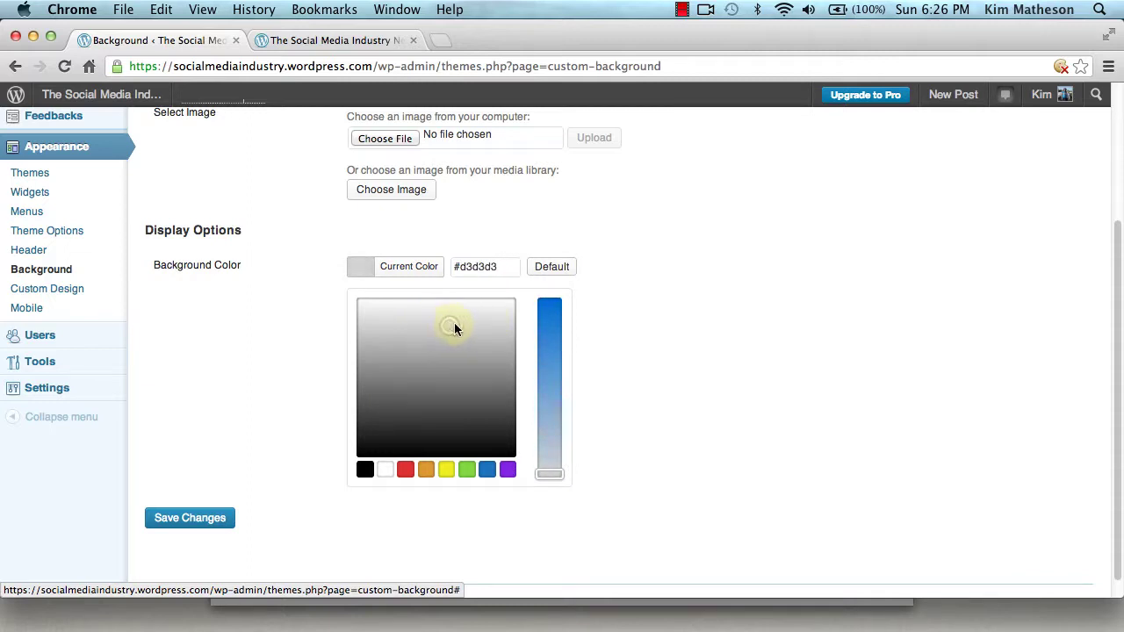
left_click(547, 328)
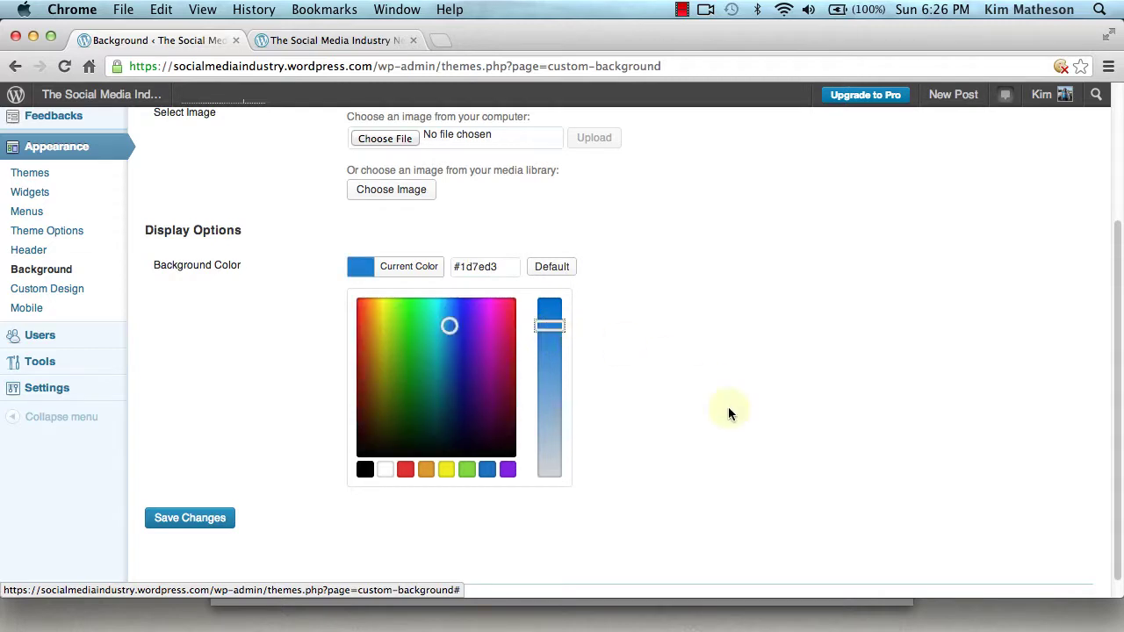
left_click(219, 520)
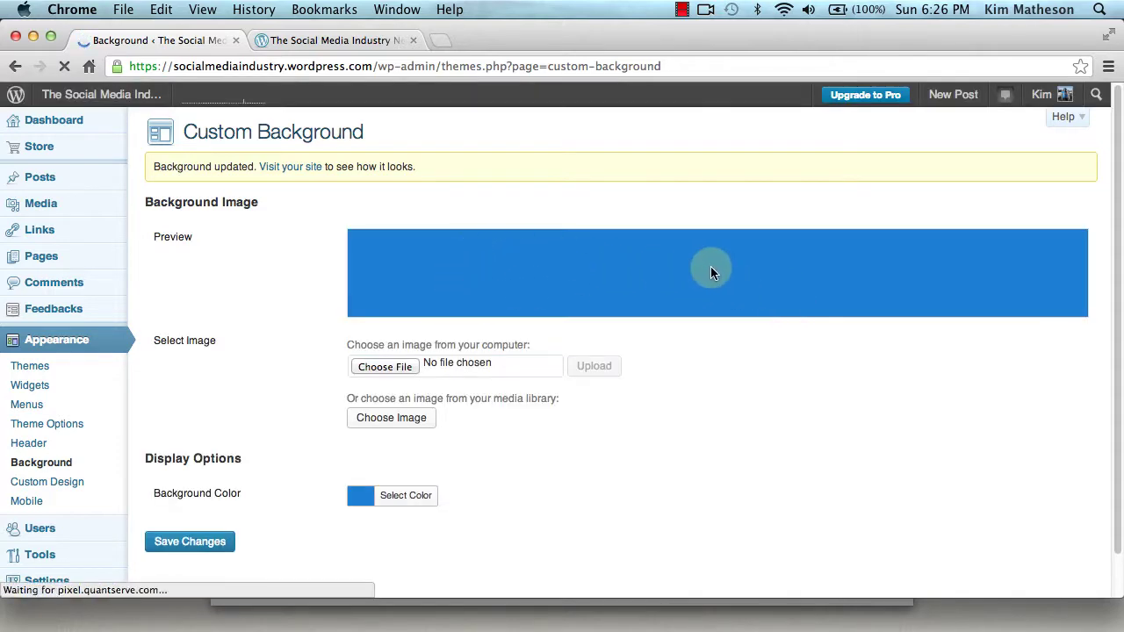
left_click(332, 40)
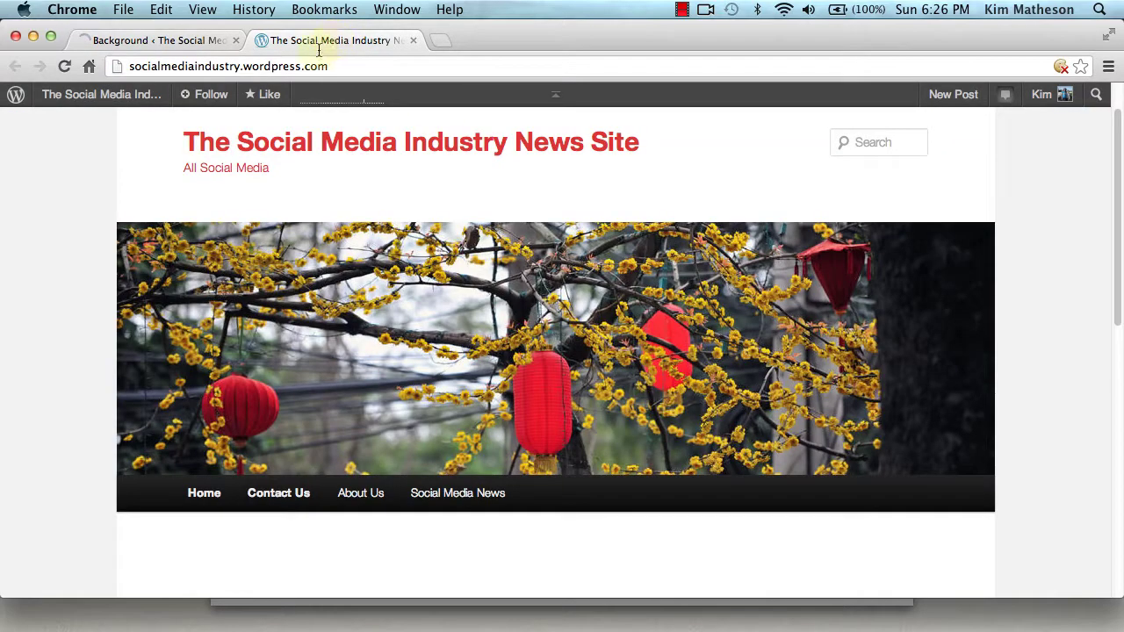
left_click(64, 67)
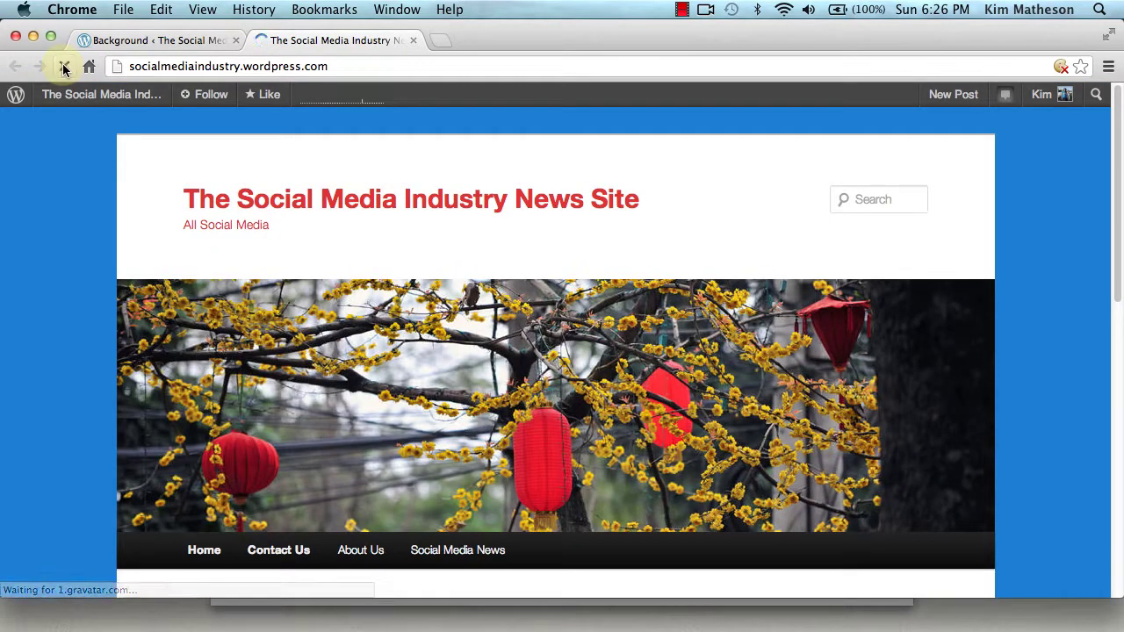
scroll(1104, 233, "down", 5)
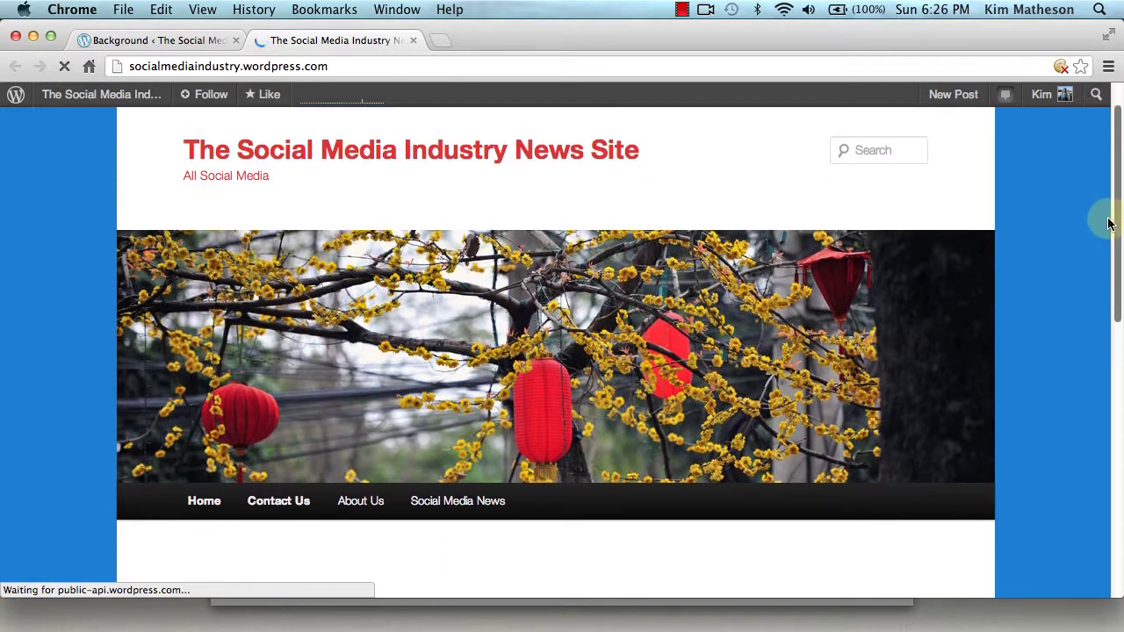
scroll(1099, 351, "down", 10)
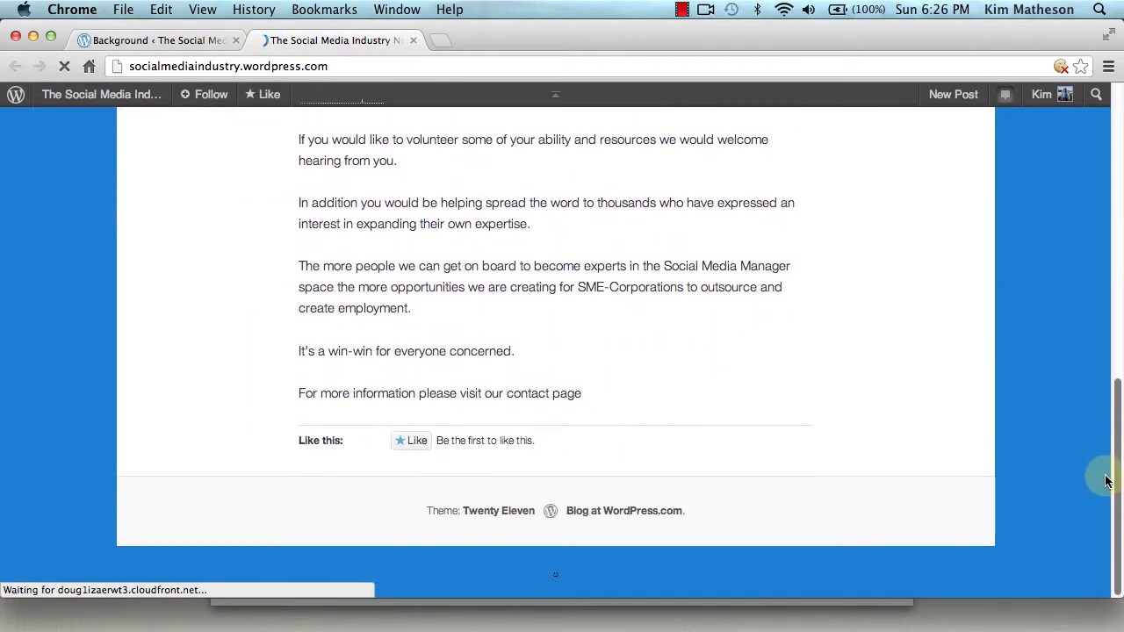
left_click_drag(1117, 450, 1115, 146)
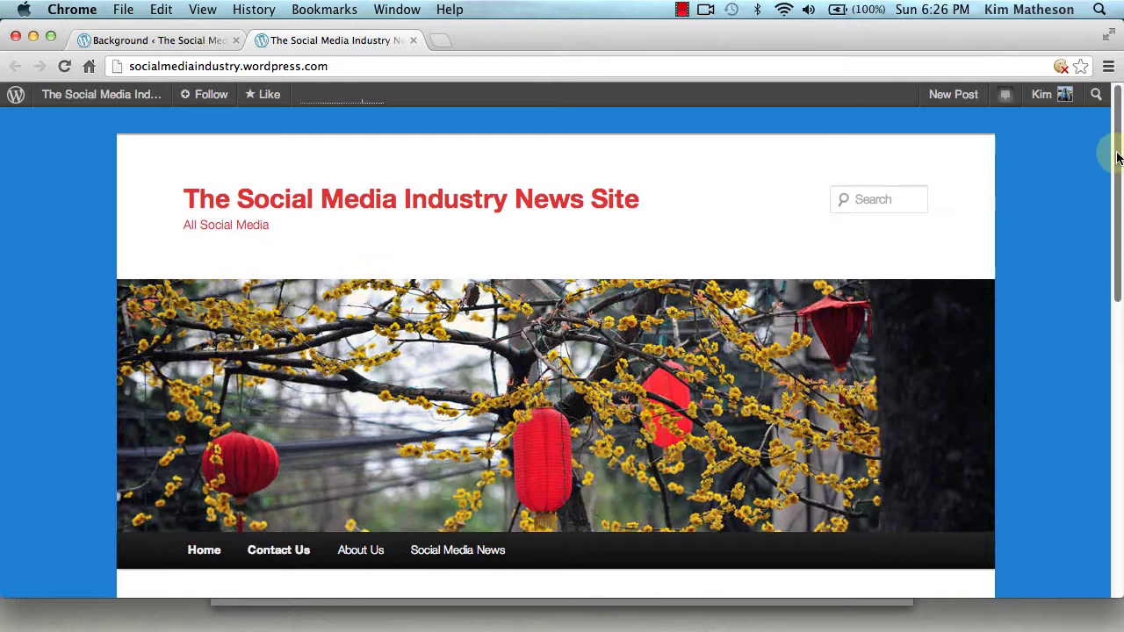
left_click(166, 41)
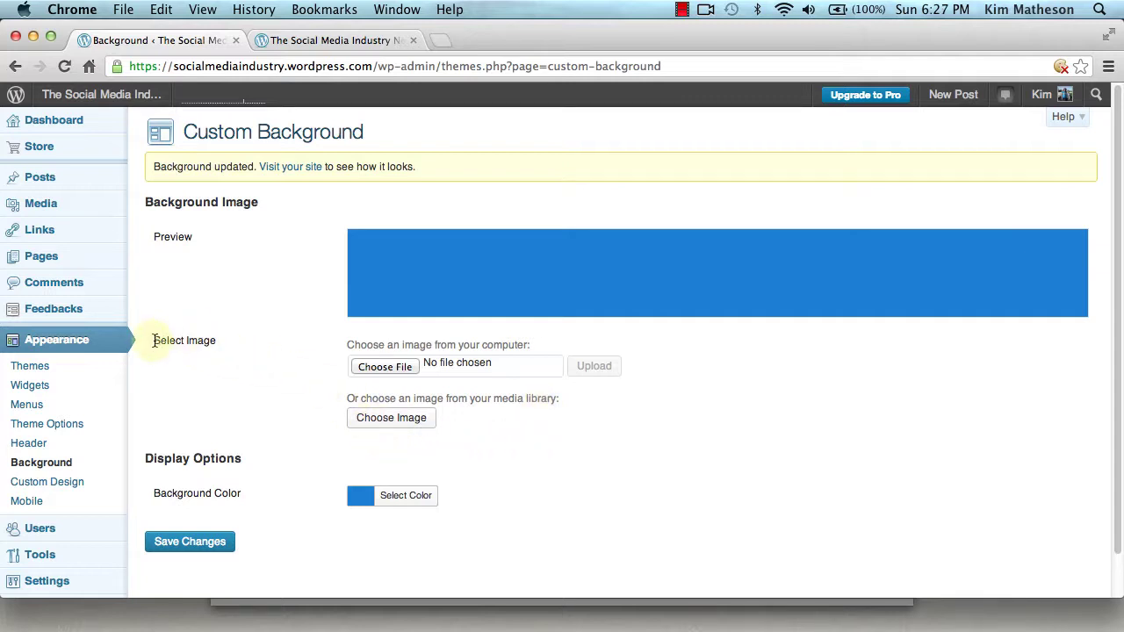
Step: Set the Social Discussion Forum picture (image-42.jpeg) from the Media Library as the background
left_click_drag(151, 341, 215, 350)
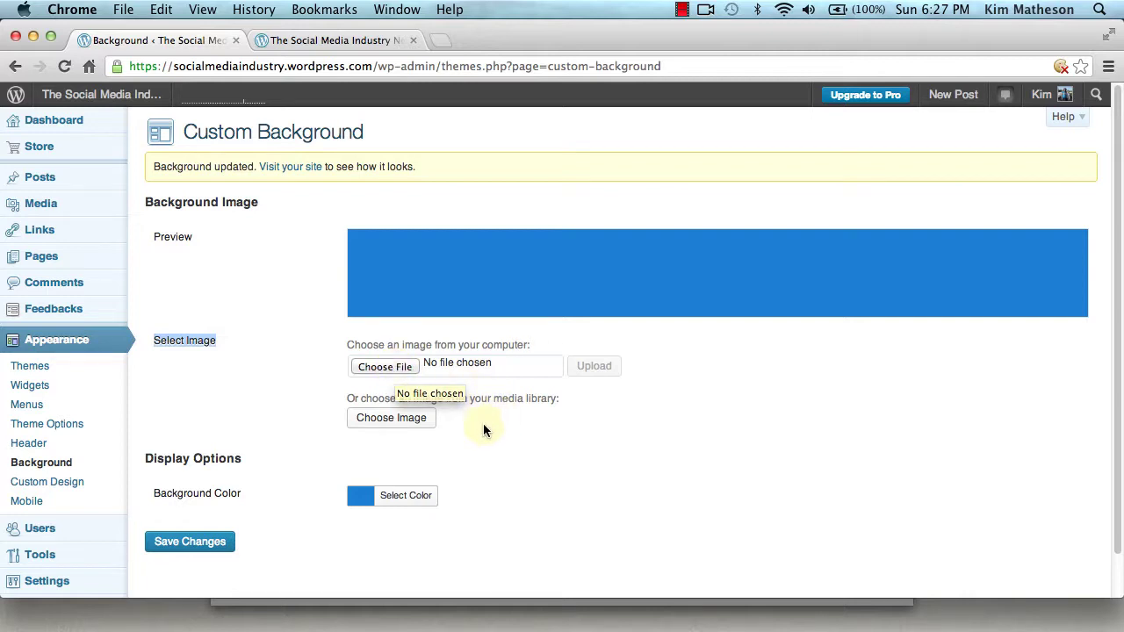
left_click(393, 420)
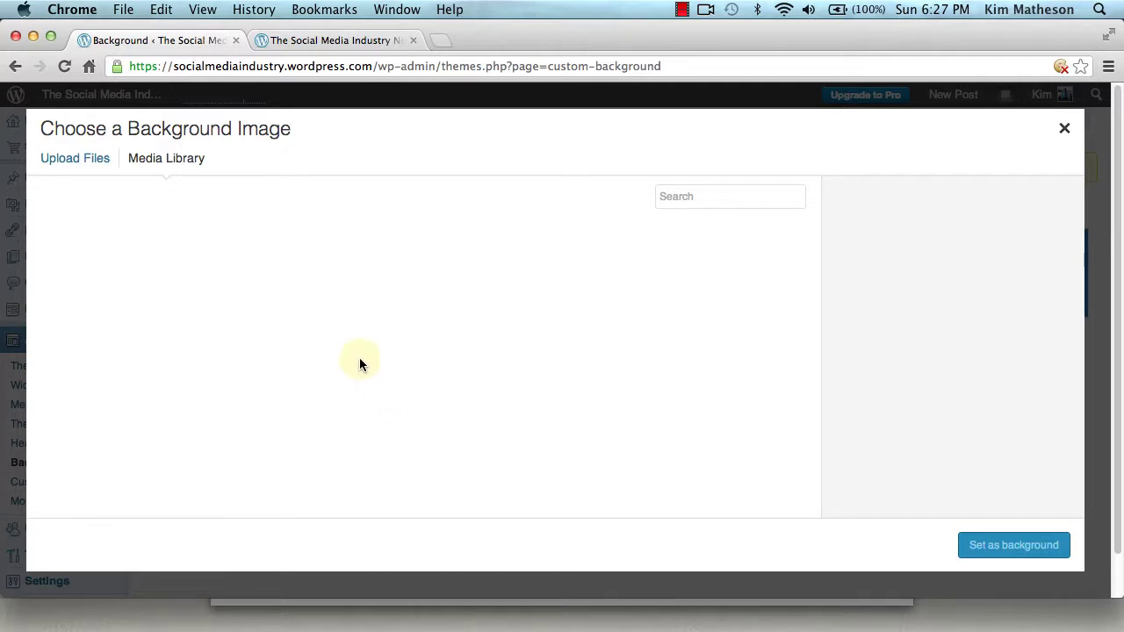
left_click(161, 158)
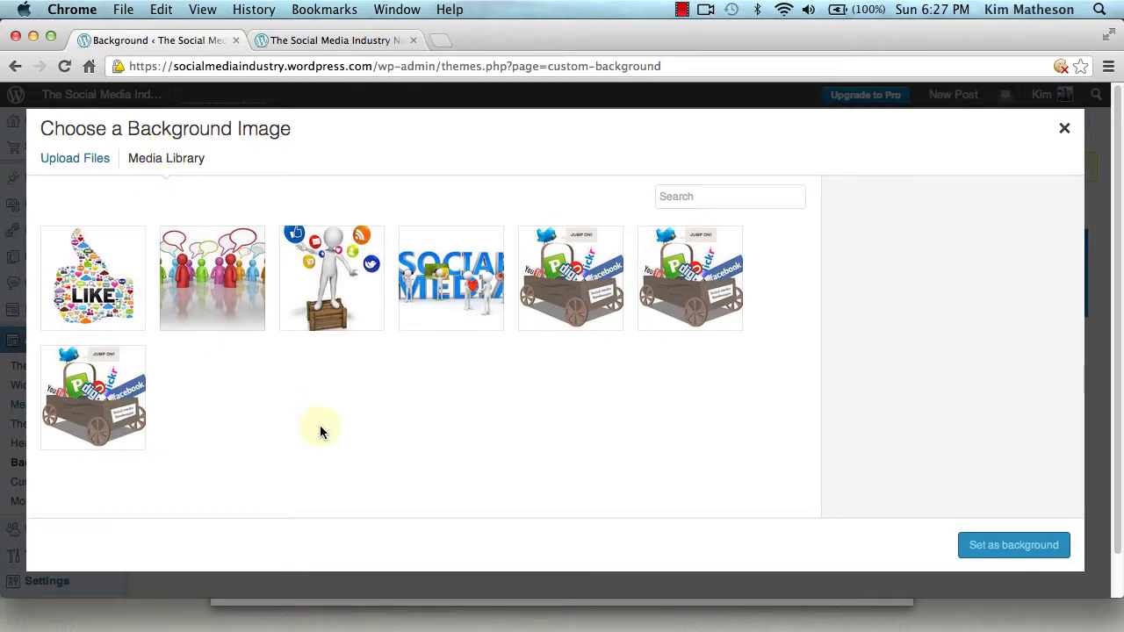
left_click(204, 289)
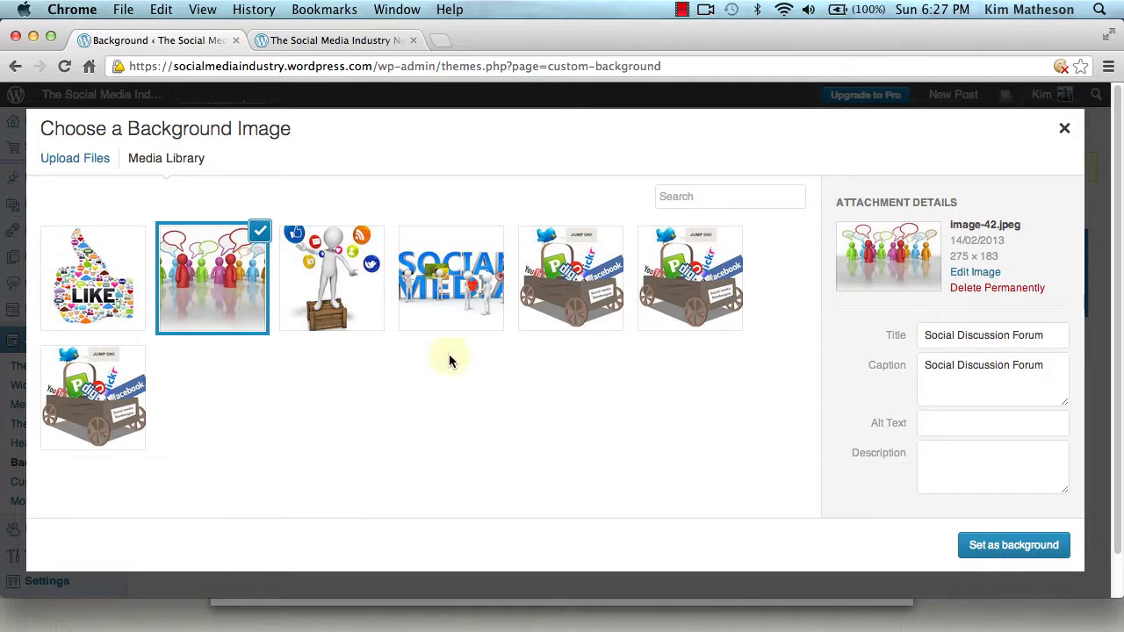
left_click(1004, 547)
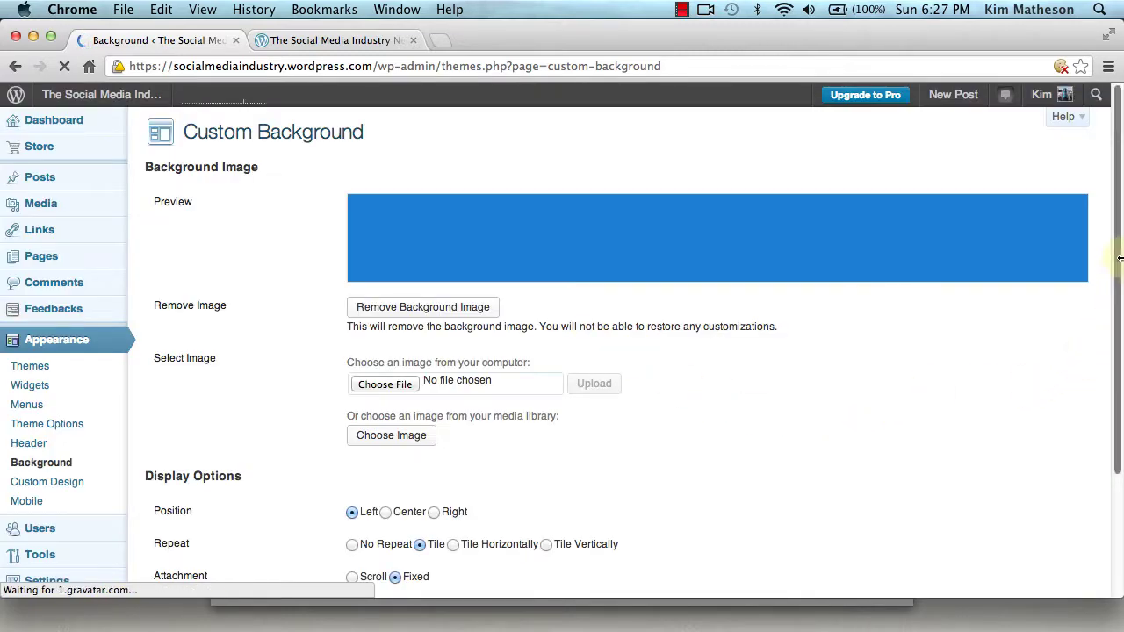
Step: Try Center and Right image positions under Display Options, settling back on Center
scroll(1117, 309, "down", 2)
scroll(1115, 309, "down", 2)
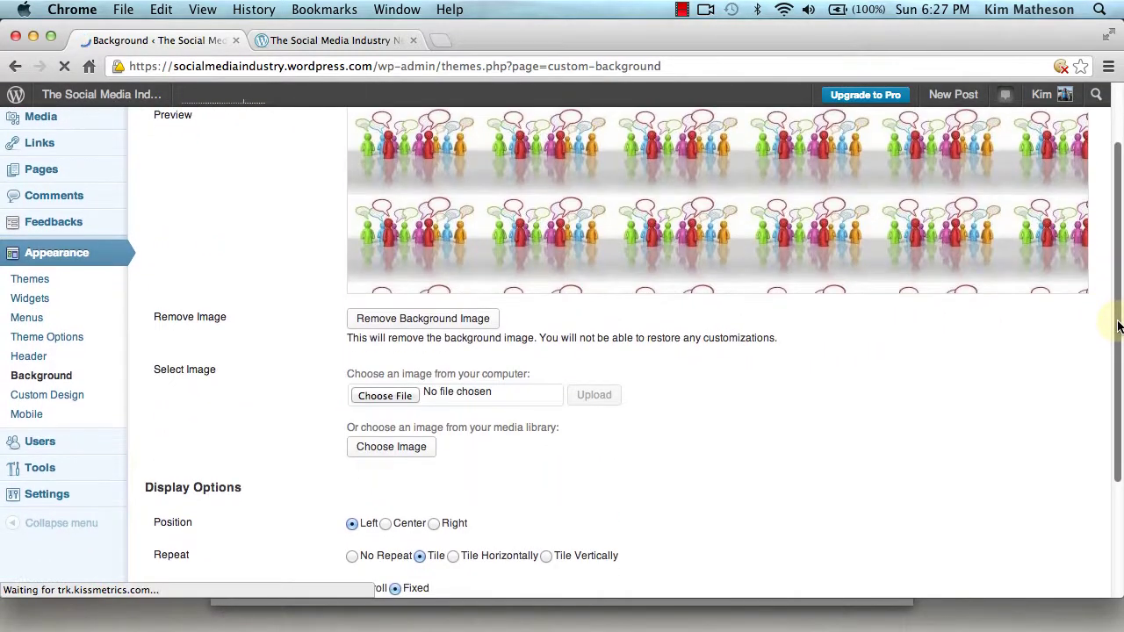
scroll(1108, 303, "up", 3)
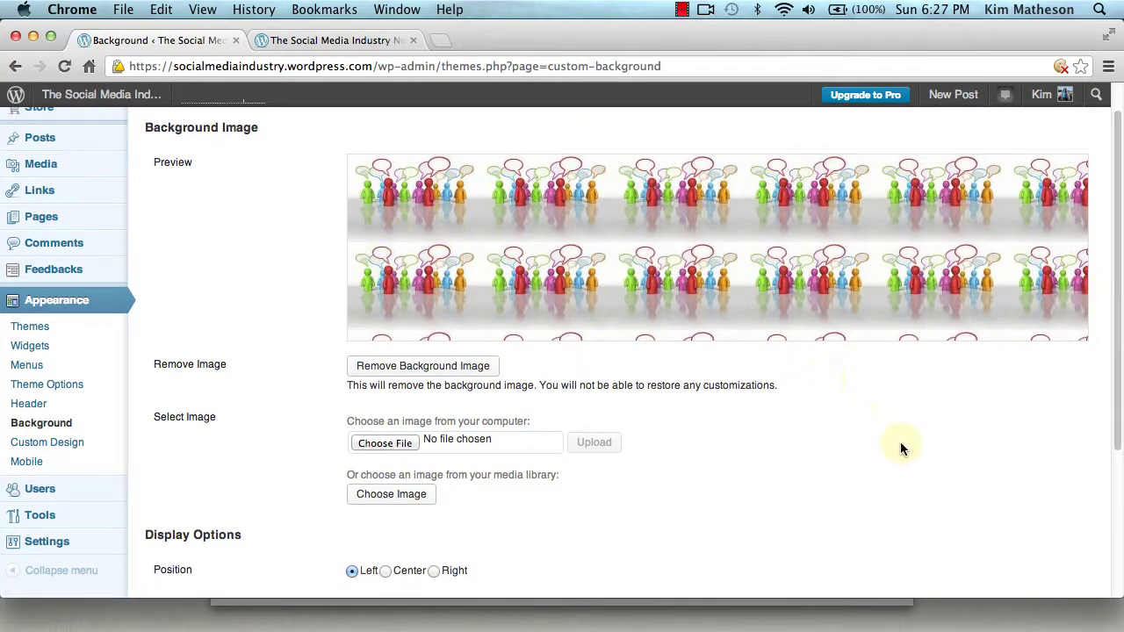
scroll(900, 449, "down", 5)
mouse_move(130, 395)
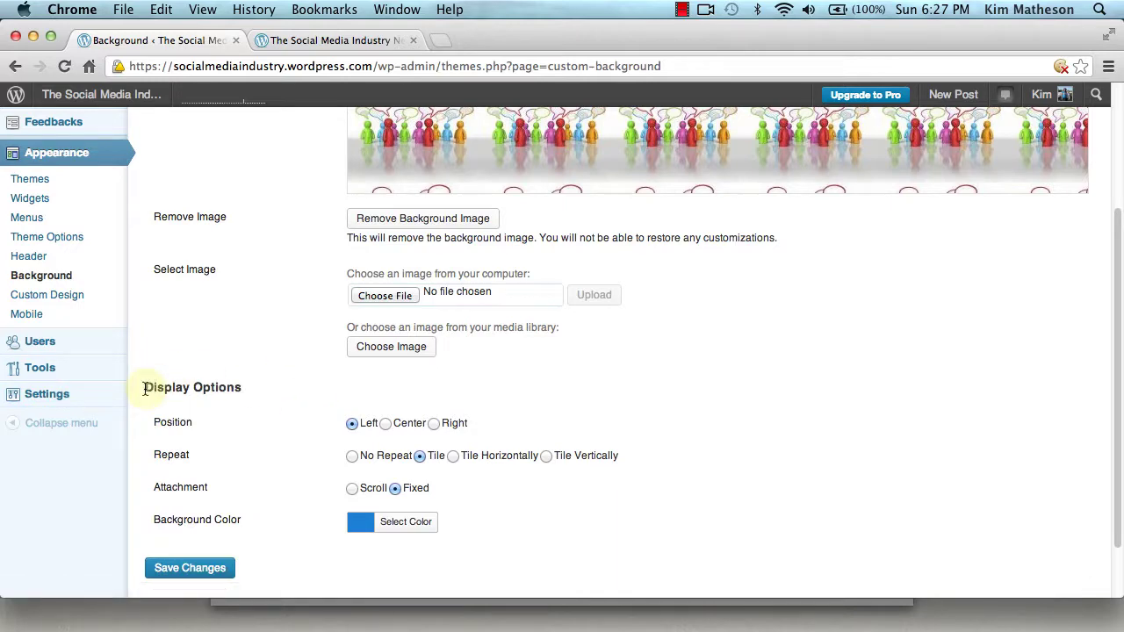
left_click_drag(145, 389, 258, 392)
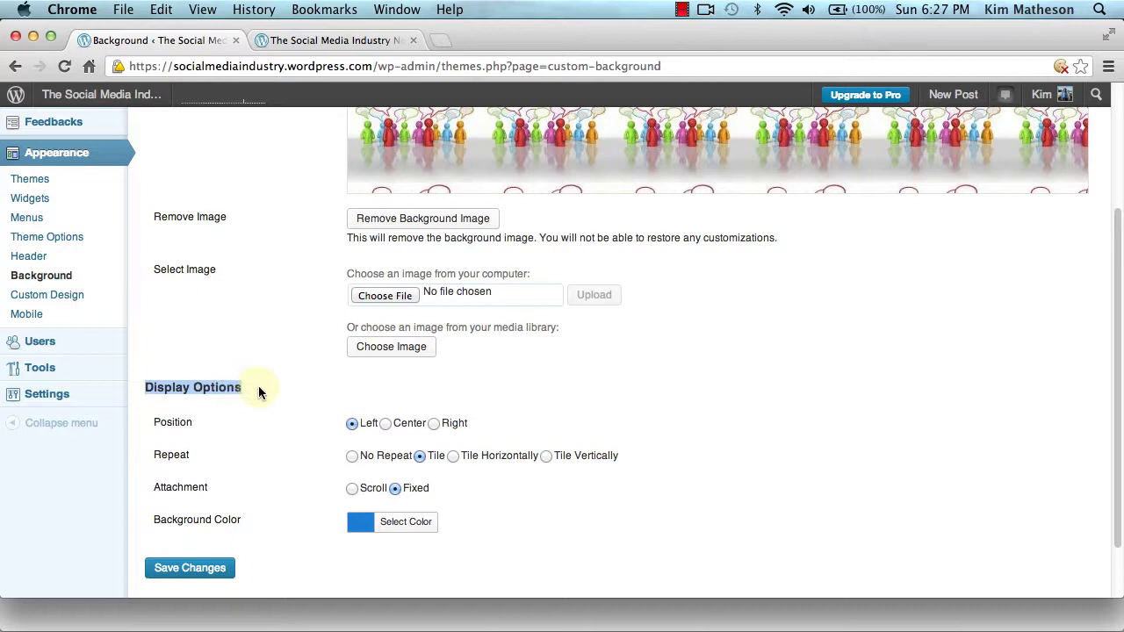
left_click(385, 424)
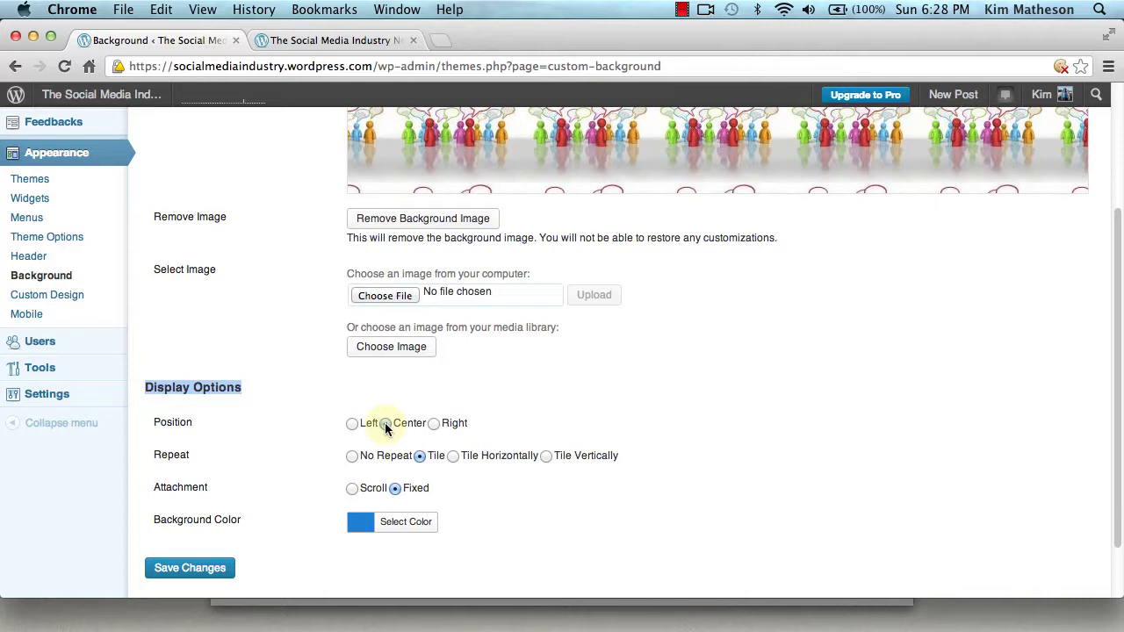
left_click(434, 423)
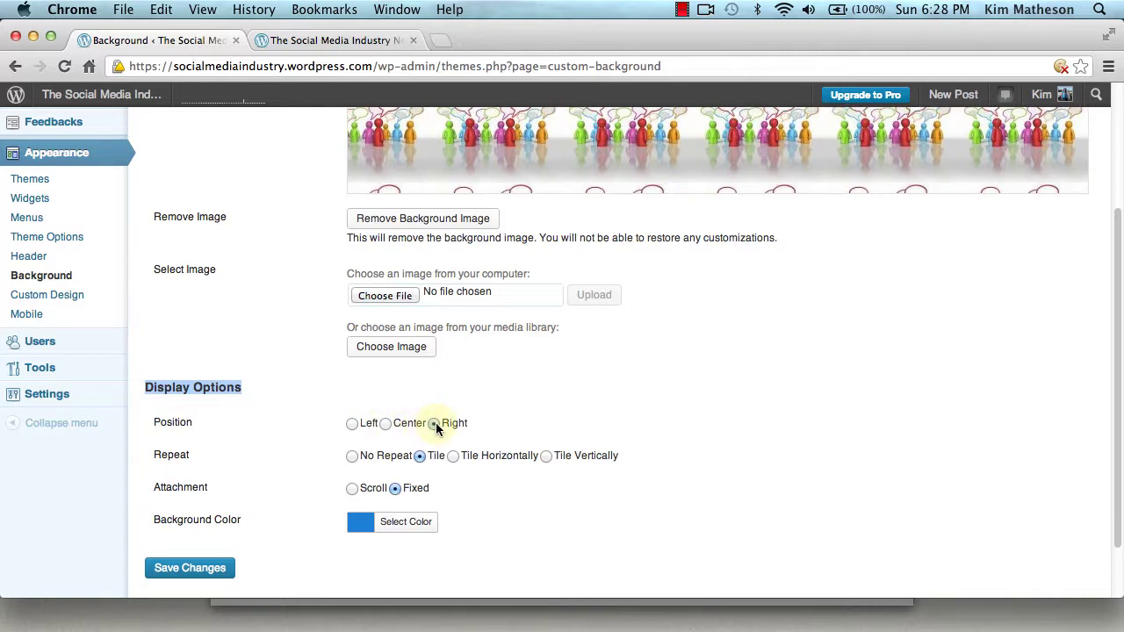
left_click(385, 424)
Step: Save the centred, tiled, fixed background settings
scroll(790, 438, "up", 1)
scroll(795, 444, "up", 3)
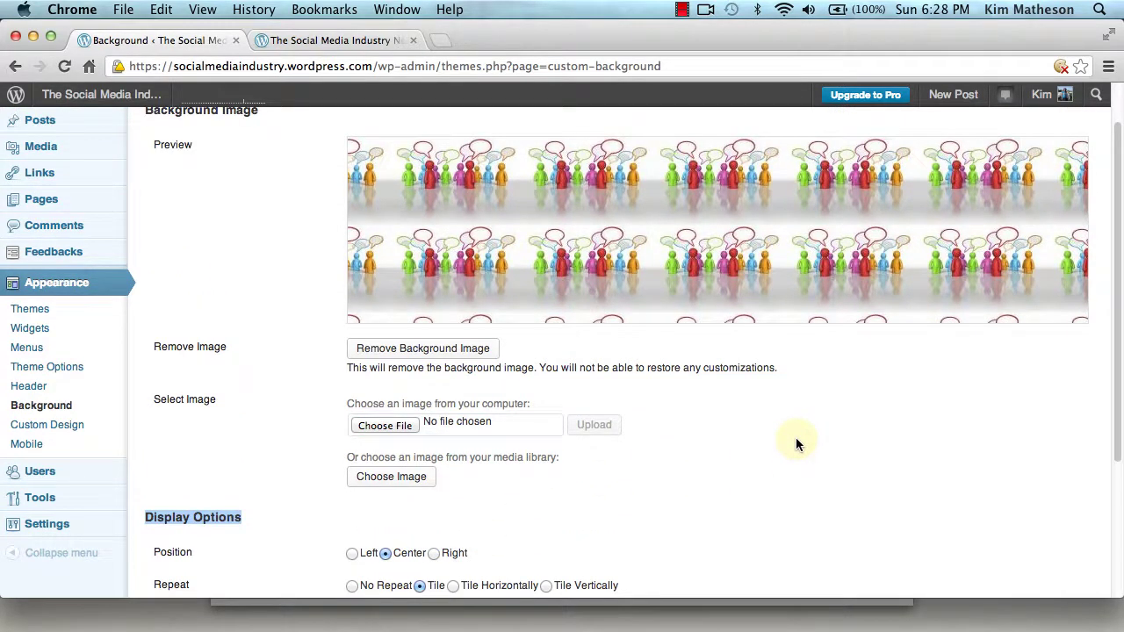
scroll(796, 444, "down", 3)
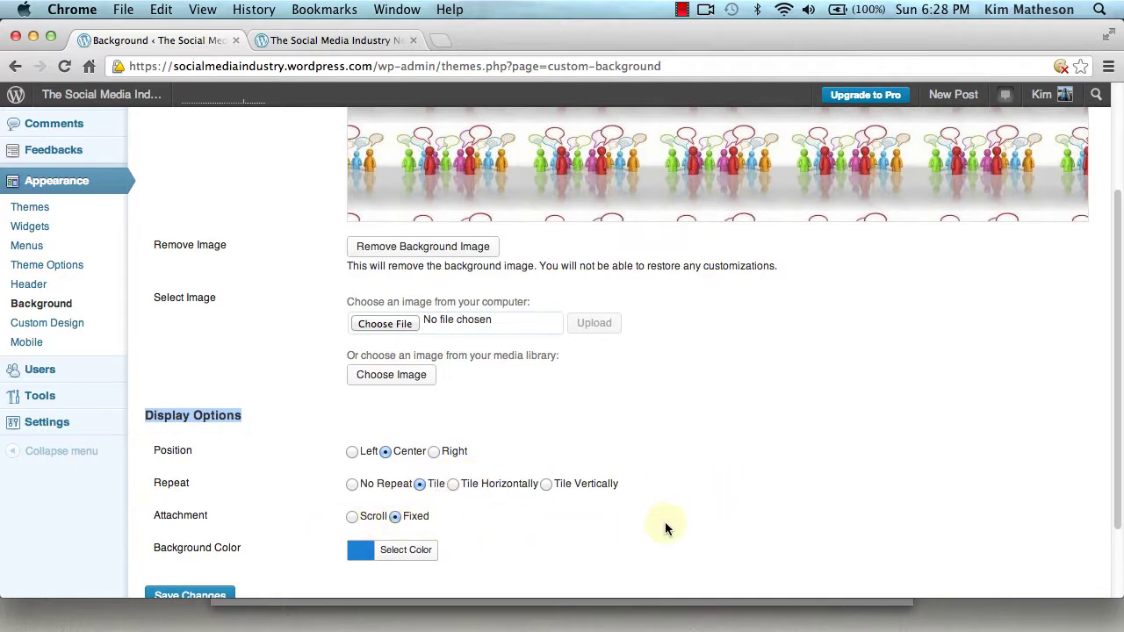
scroll(663, 525, "down", 1)
left_click(195, 564)
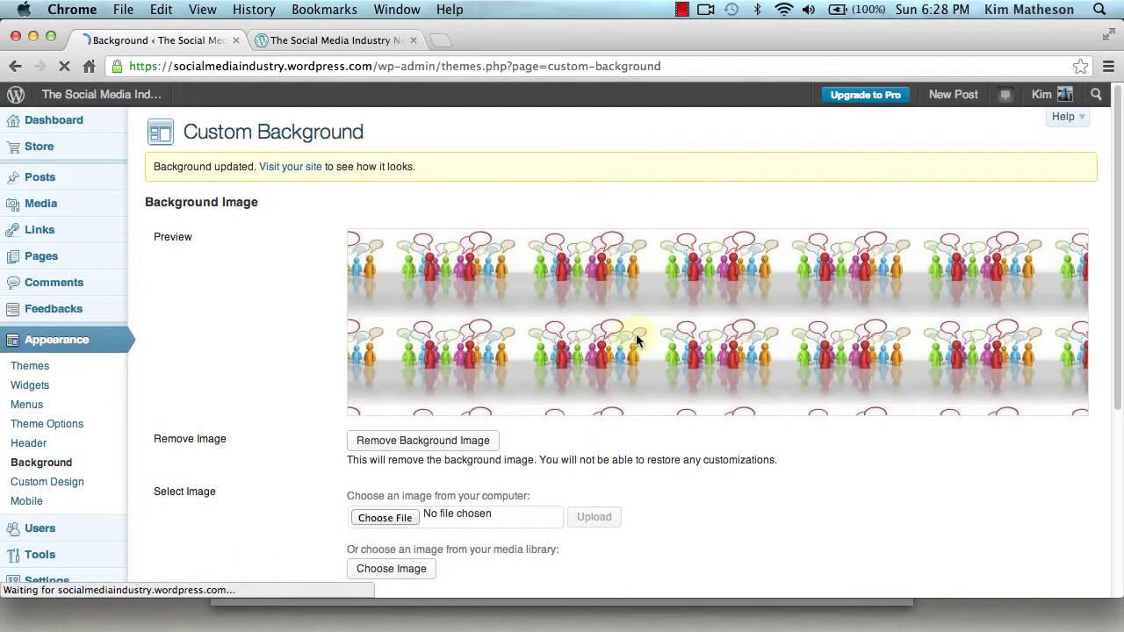
Step: Reload the live site and scroll to see the tiled Social Discussion Forum background
left_click(372, 41)
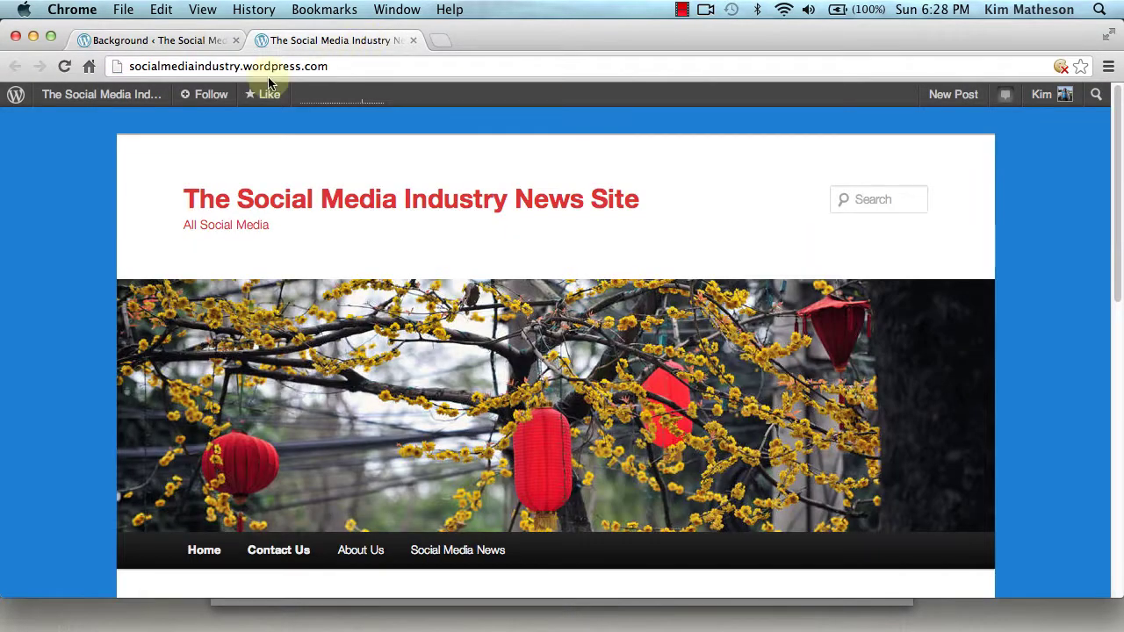
left_click(65, 70)
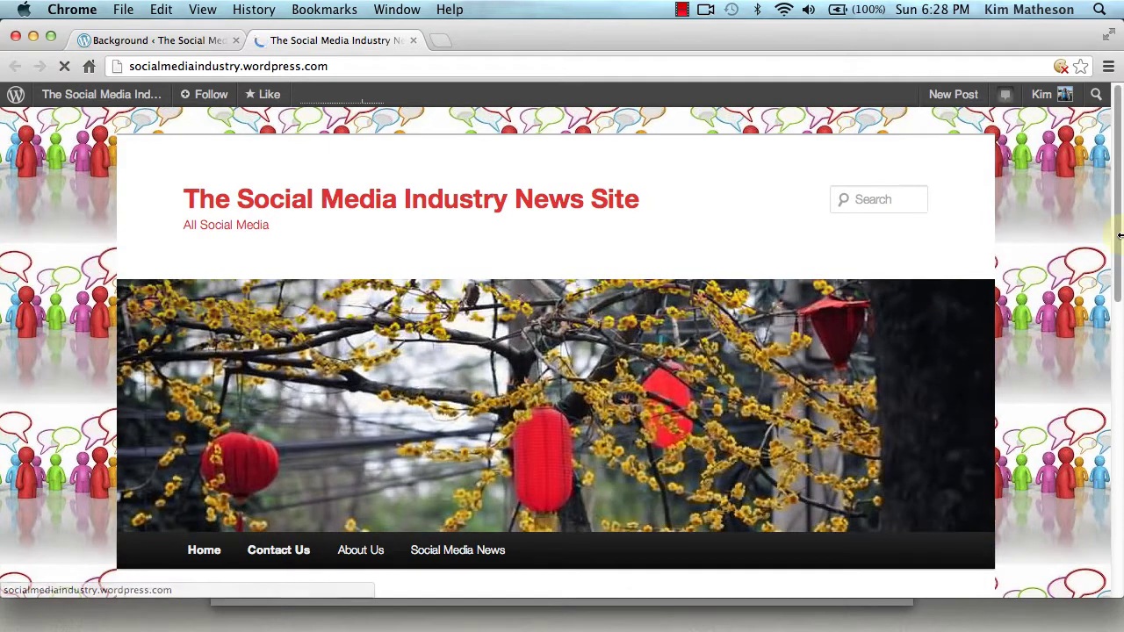
left_click_drag(1117, 210, 1122, 164)
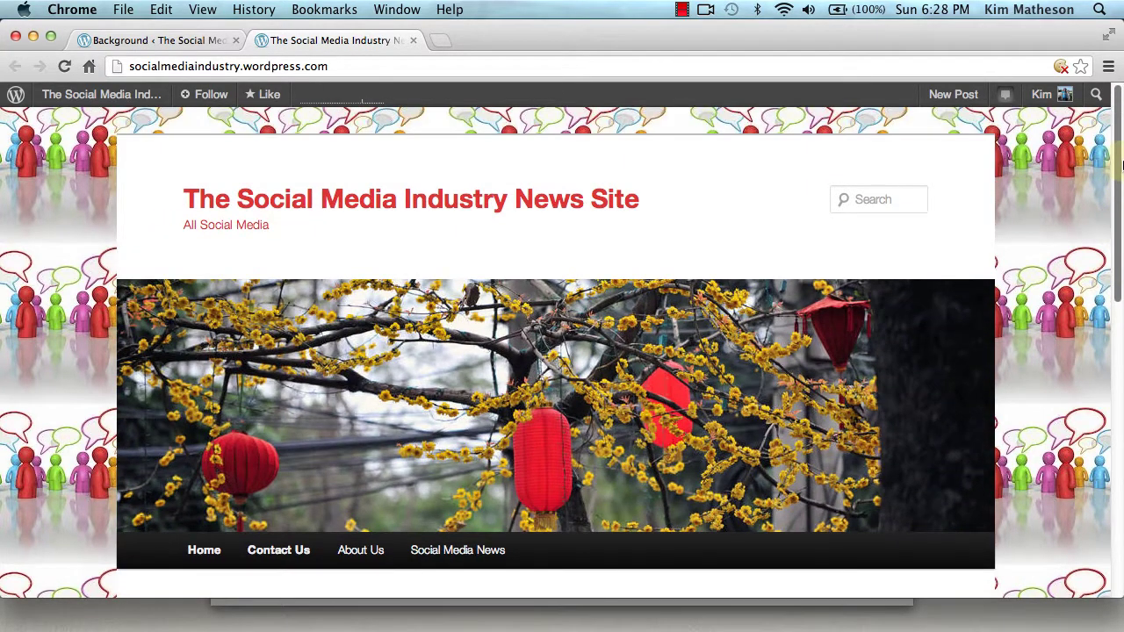
Step: Set the background image to No Repeat with Scroll attachment and save
left_click(146, 40)
scroll(1014, 466, "down", 4)
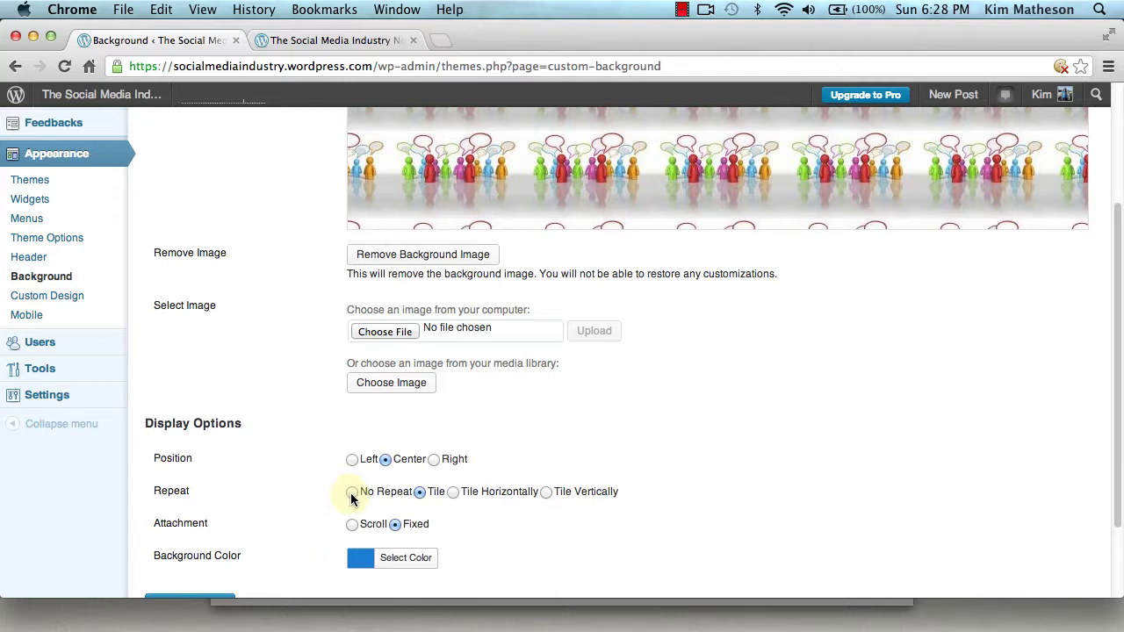
left_click(351, 492)
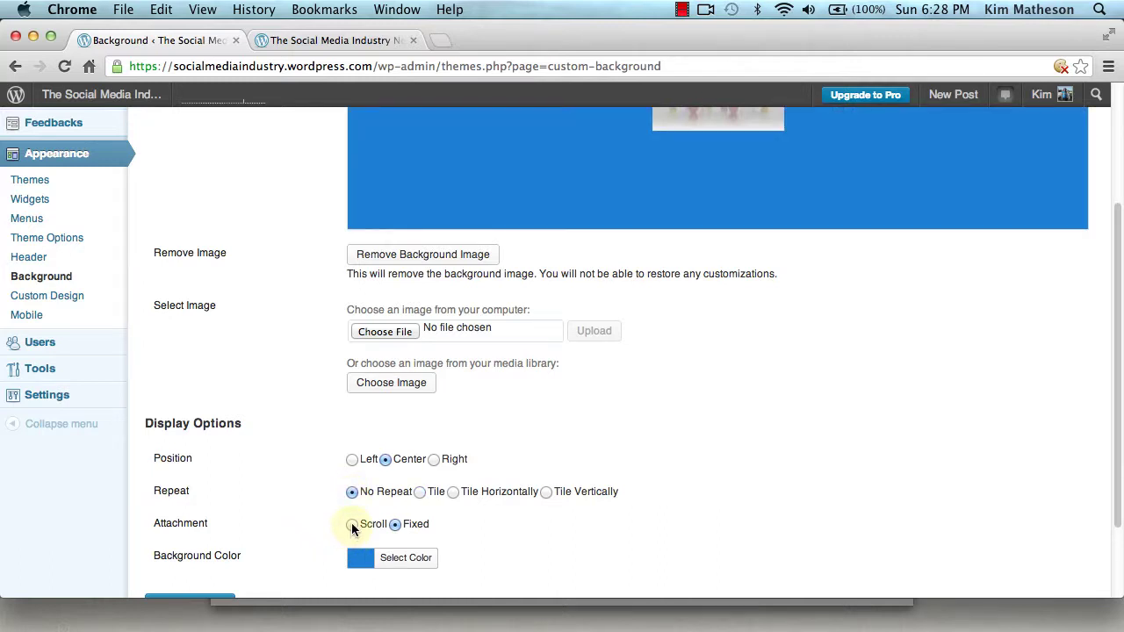
left_click(351, 525)
scroll(881, 491, "down", 2)
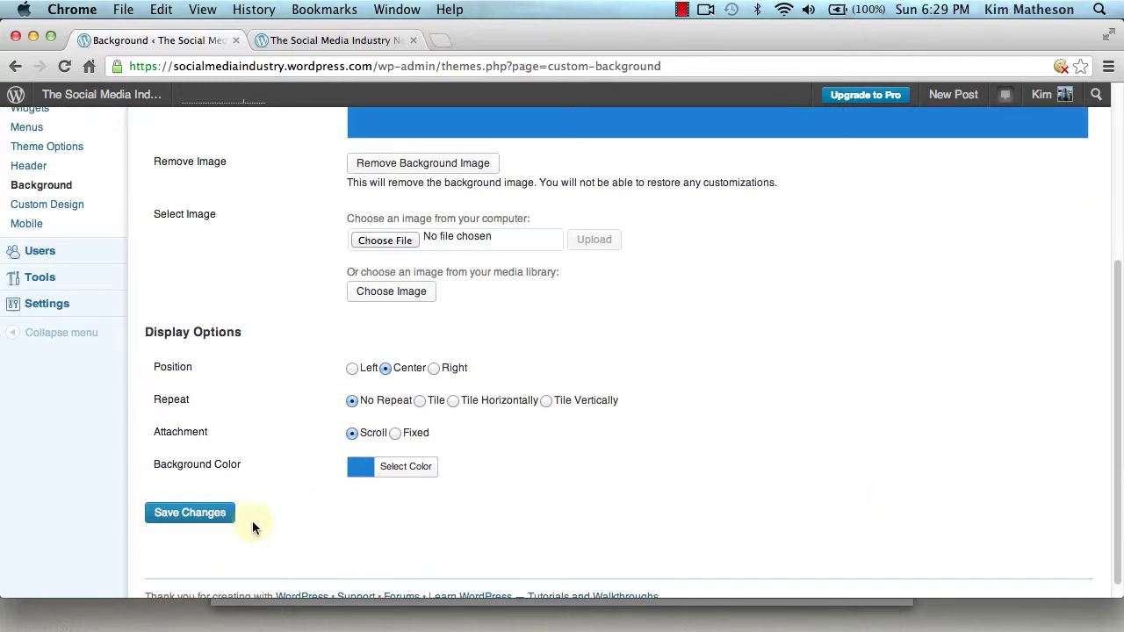
left_click(217, 521)
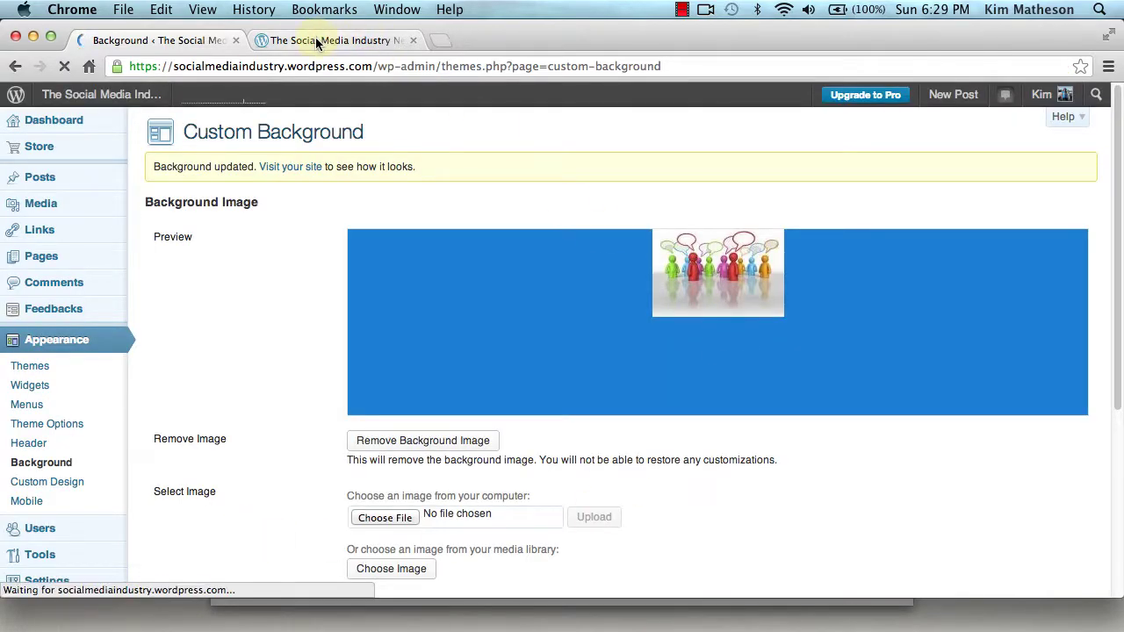
left_click(315, 37)
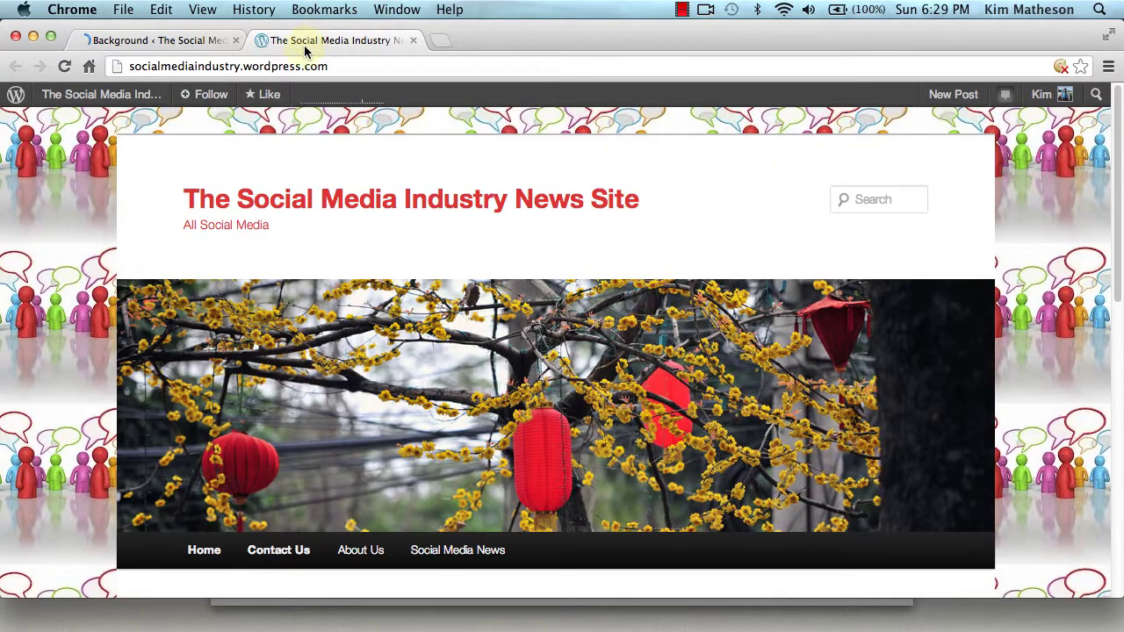
left_click(67, 69)
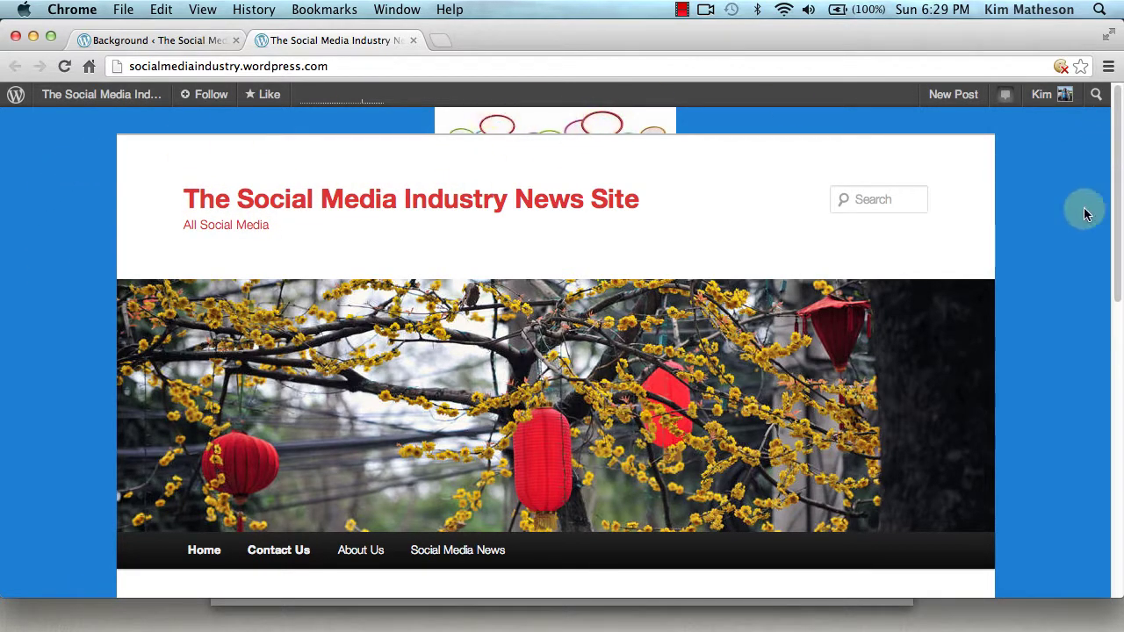
left_click(210, 42)
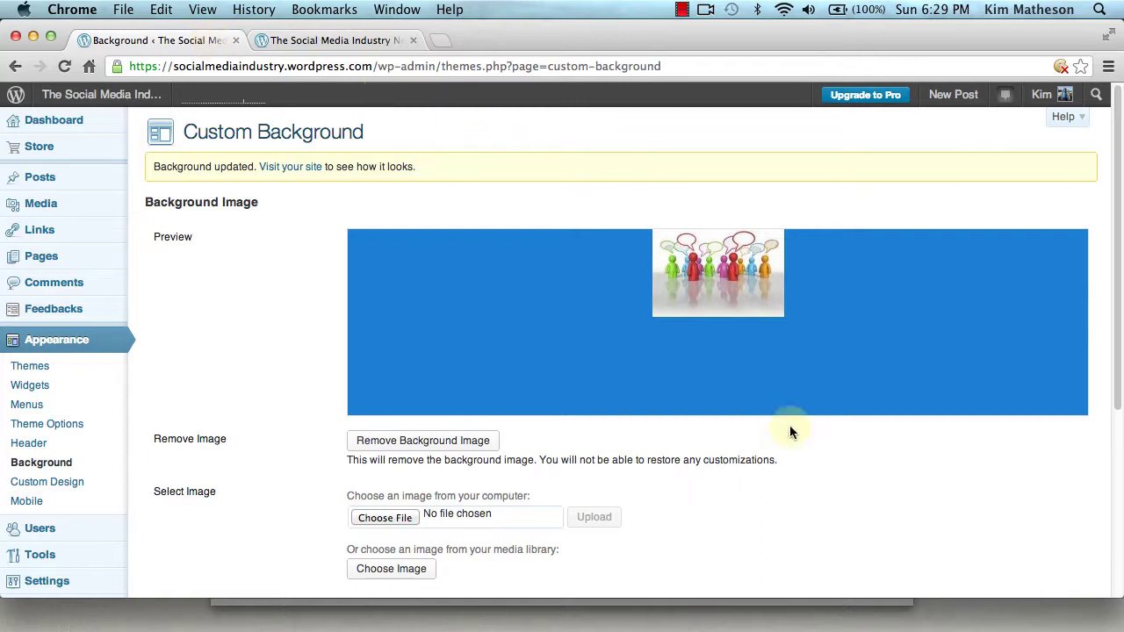
Step: Set Repeat to Tile Vertically, save, and reload the live site
scroll(825, 464, "down", 5)
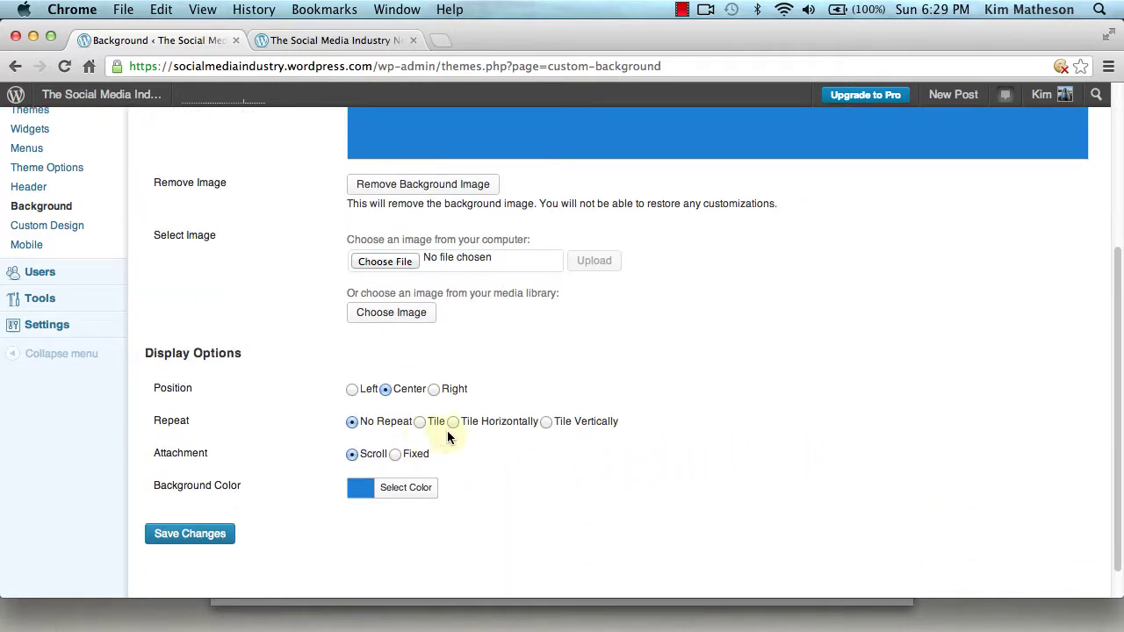
left_click(545, 421)
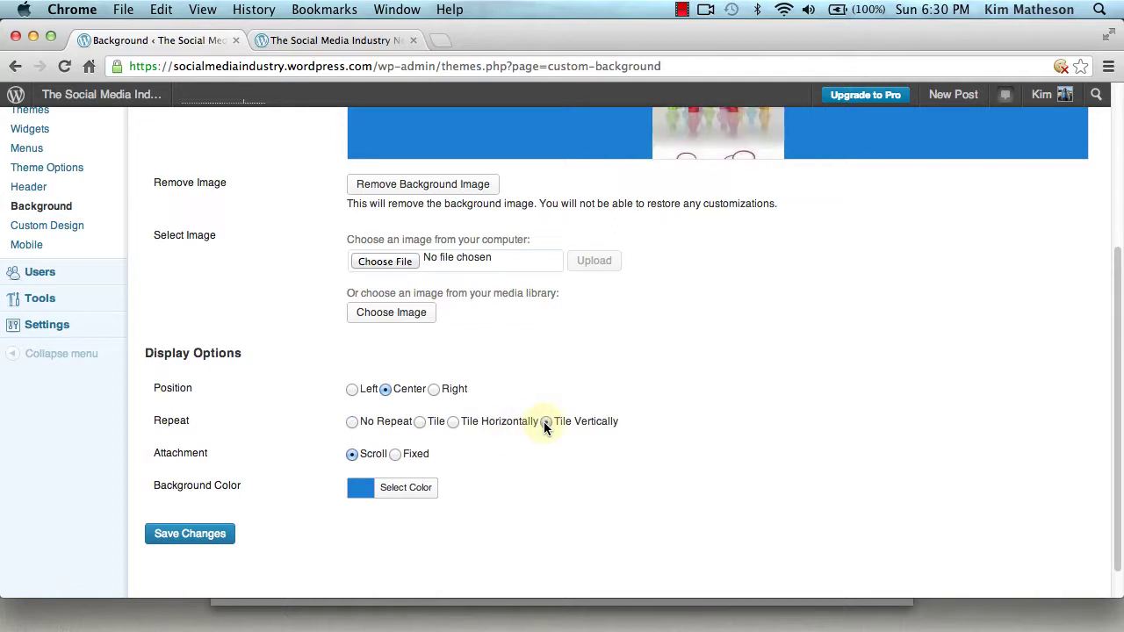
left_click(196, 535)
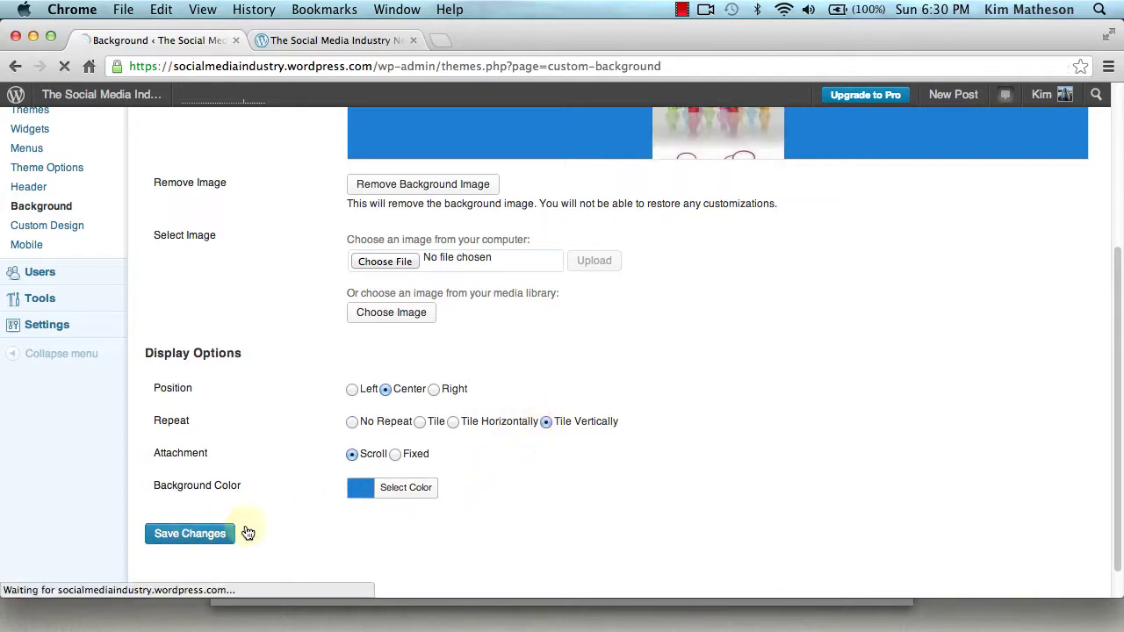
left_click(363, 41)
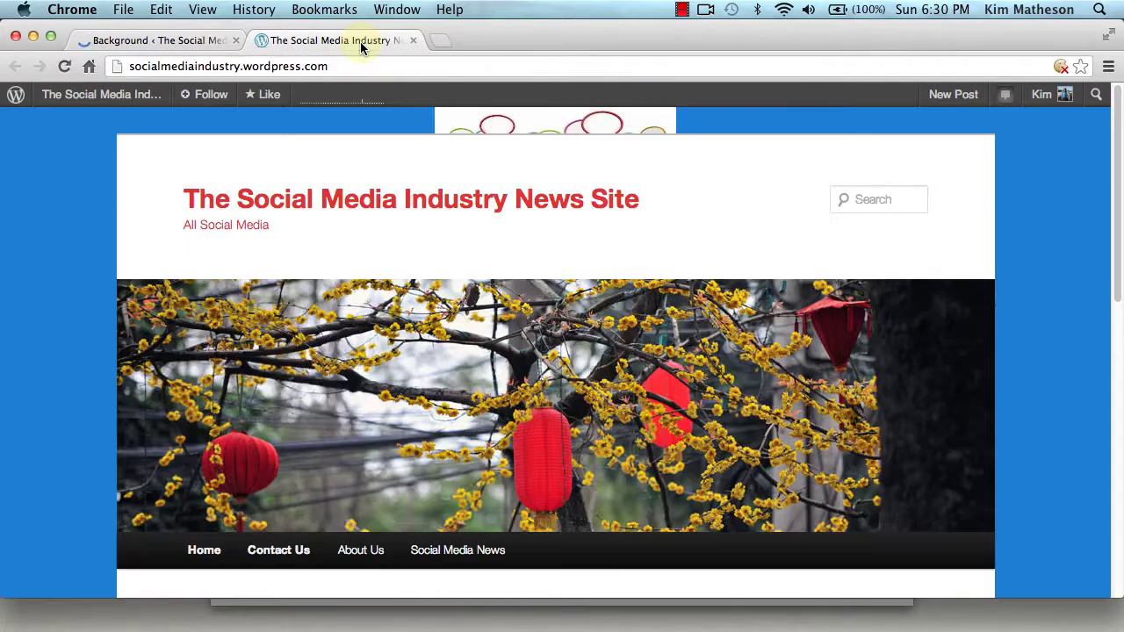
left_click(64, 67)
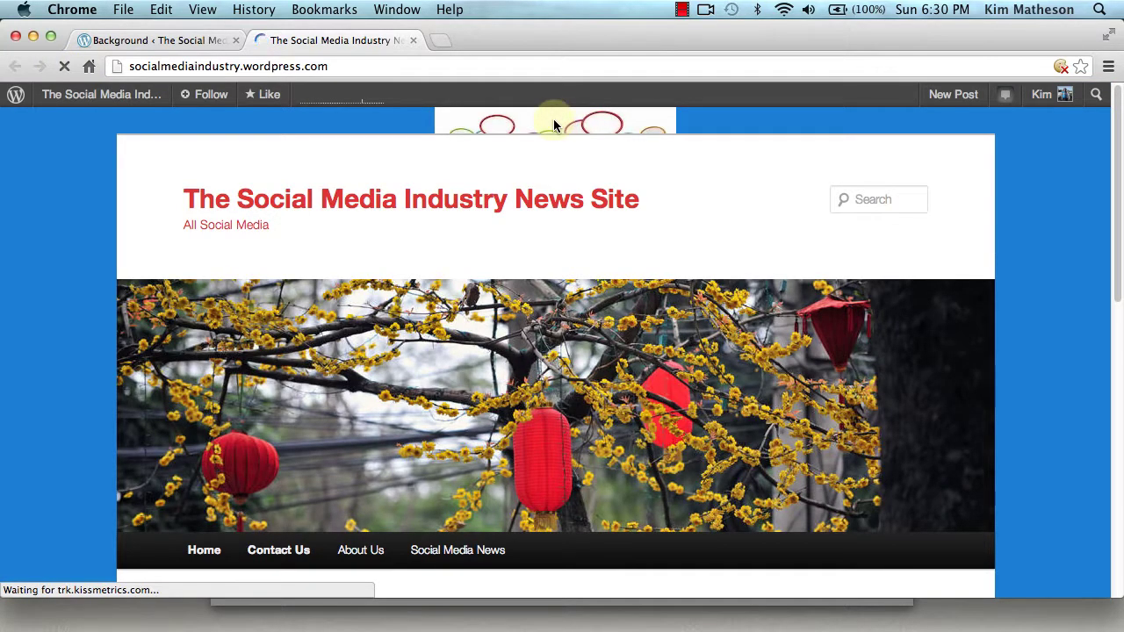
Step: Change the background image position to Right and save it
left_click(179, 44)
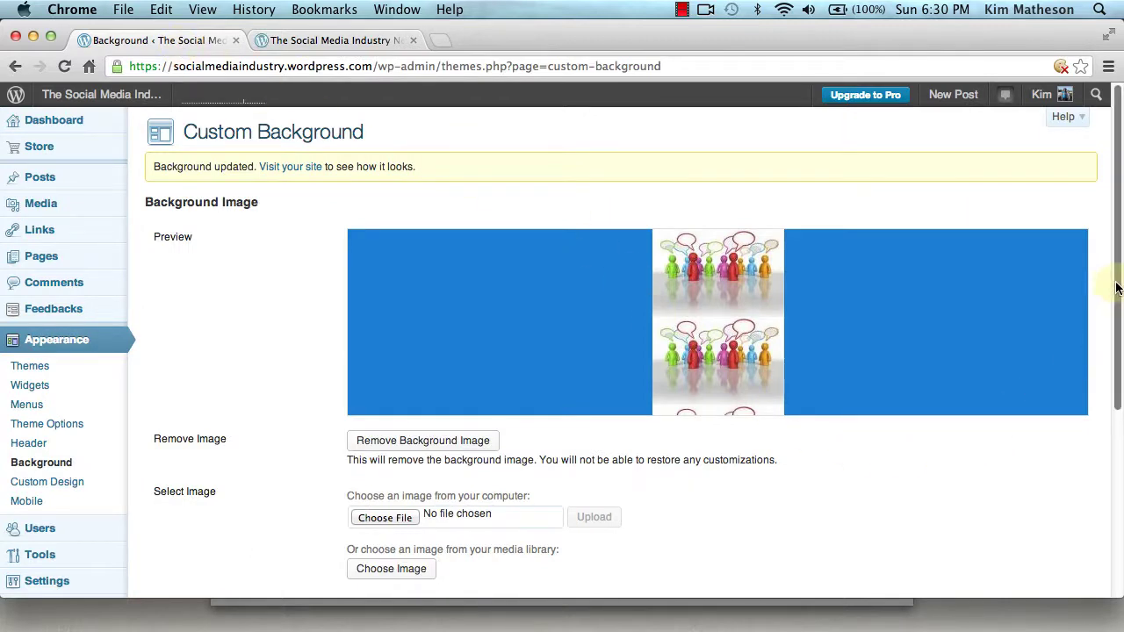
left_click_drag(1113, 296, 1104, 405)
left_click(447, 463)
scroll(263, 527, "down", 2)
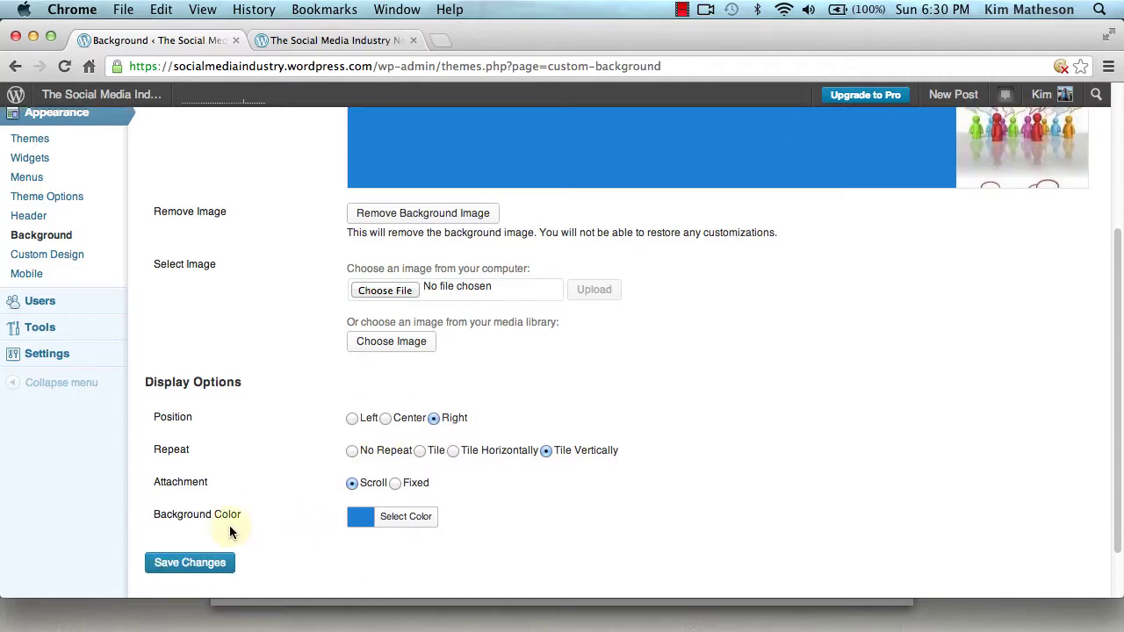
left_click(182, 572)
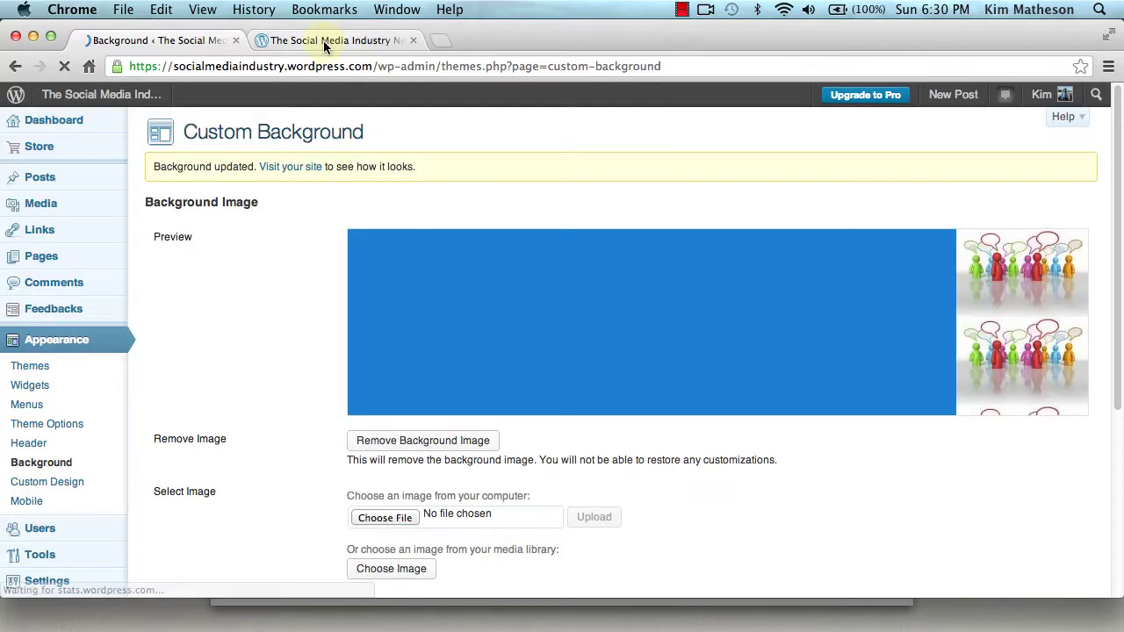
Step: Reload the live site and scroll to see the image tiled down the right edge
left_click(323, 40)
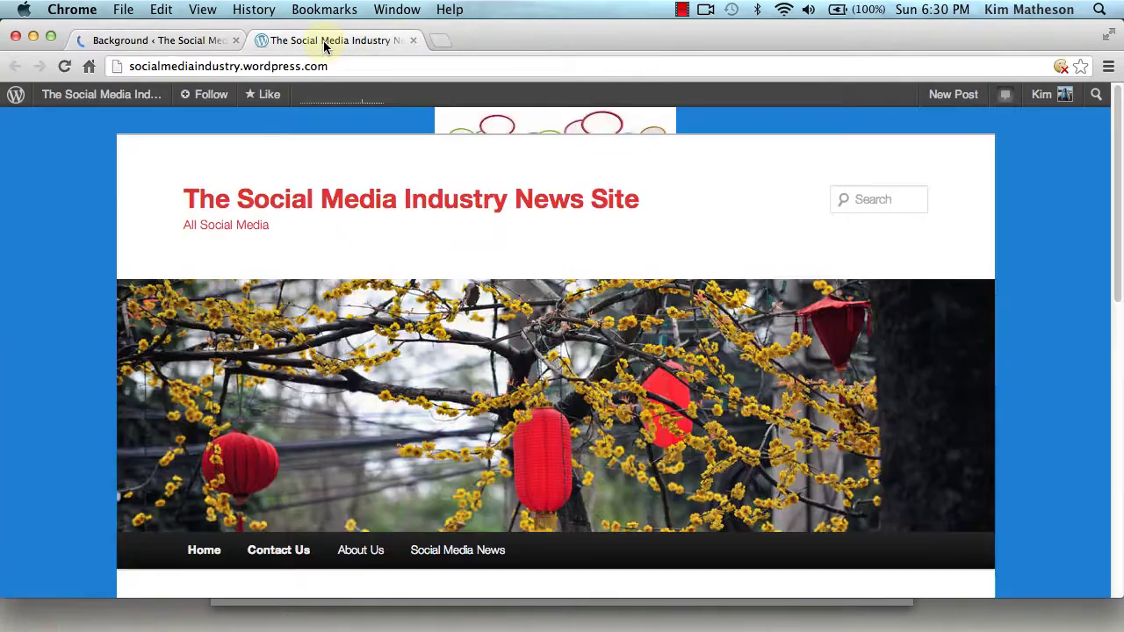
left_click(64, 66)
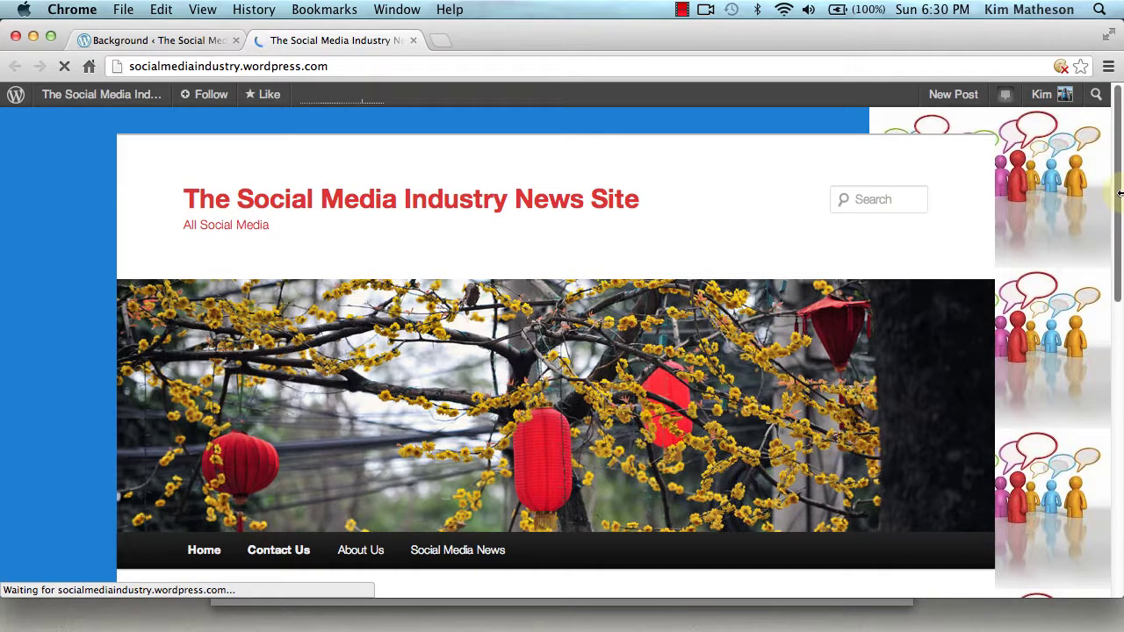
left_click_drag(1118, 195, 1108, 265)
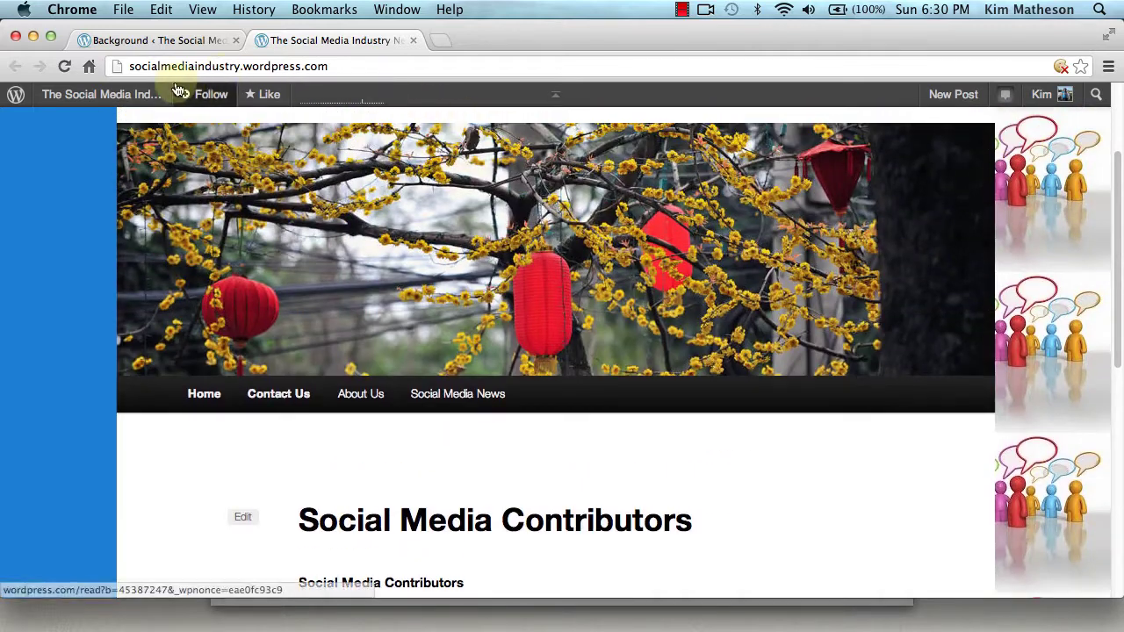
Step: Set Position to Left and Repeat to Tile Horizontally, then save
left_click(176, 44)
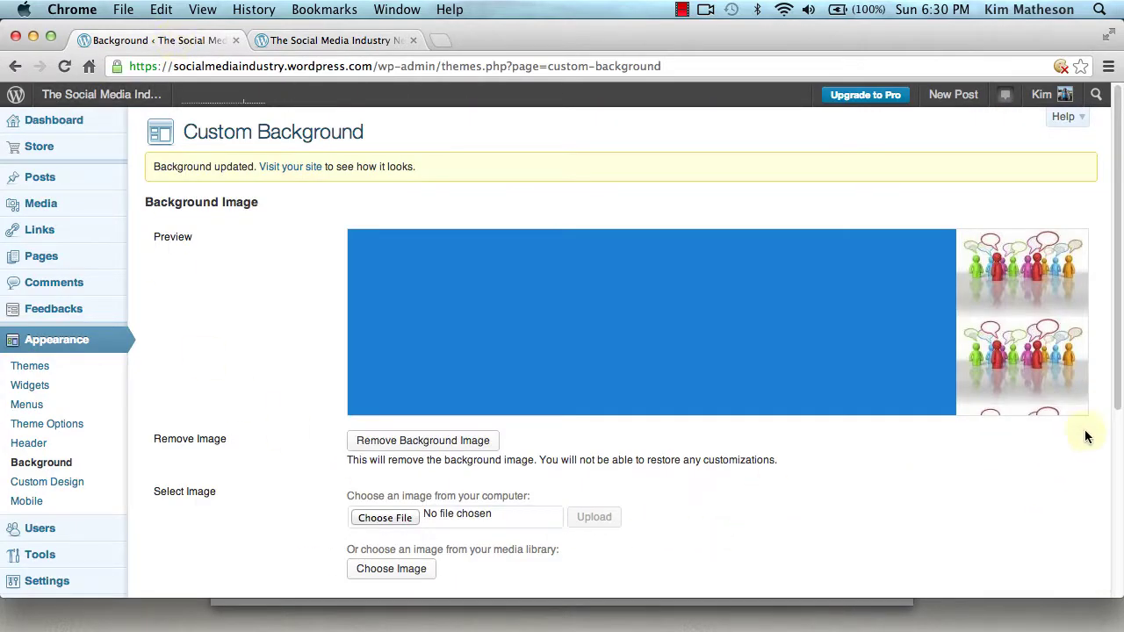
left_click_drag(1119, 376, 1111, 509)
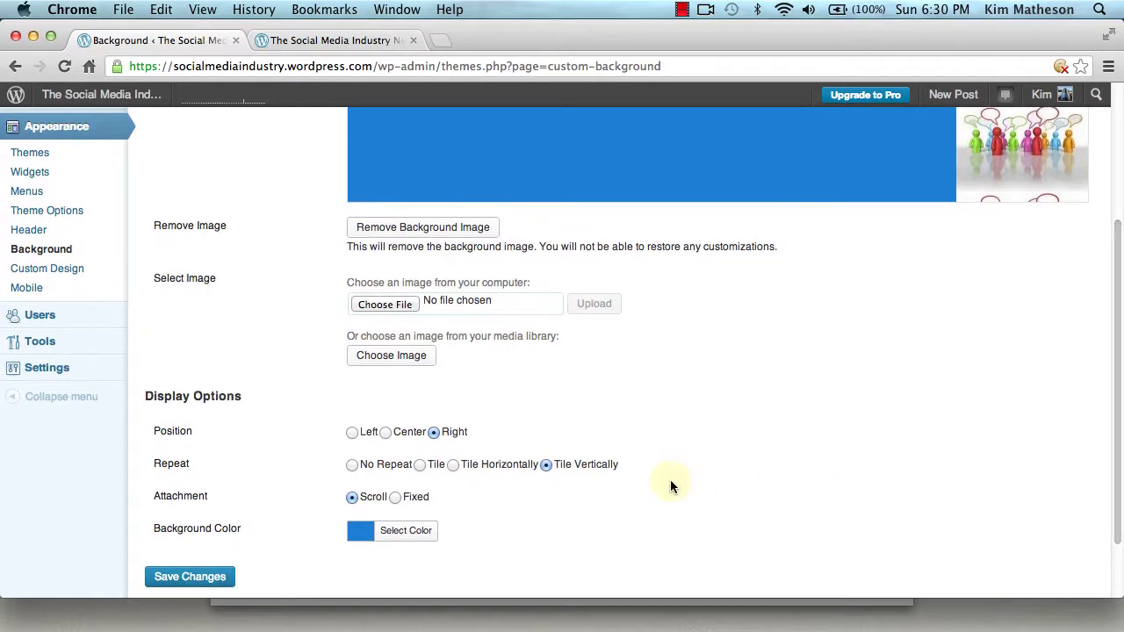
left_click(351, 432)
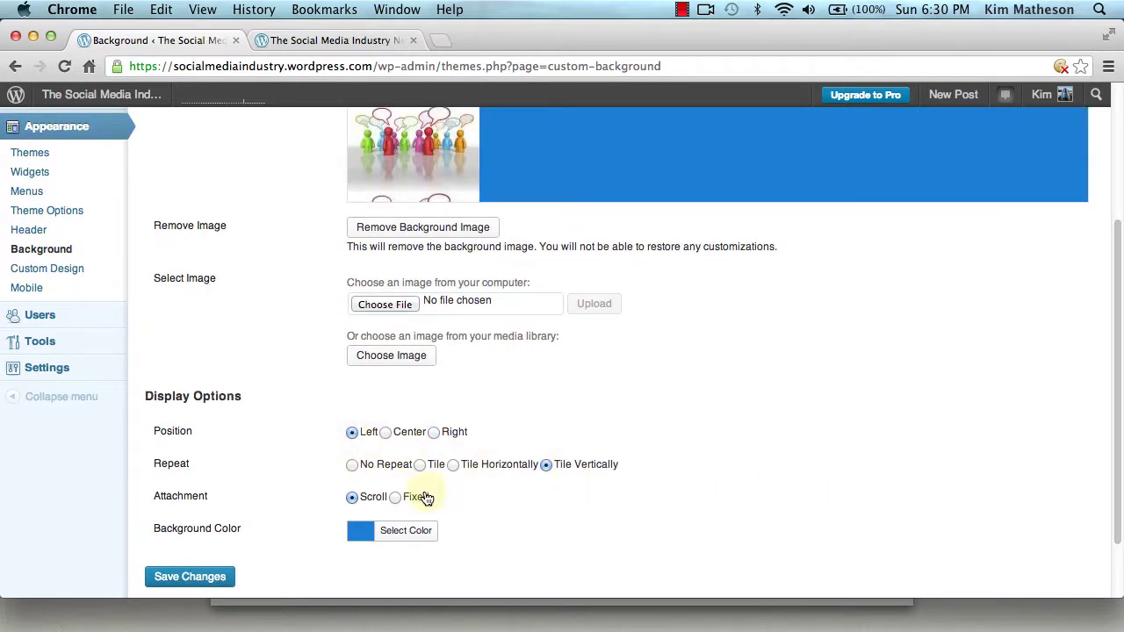
left_click(451, 464)
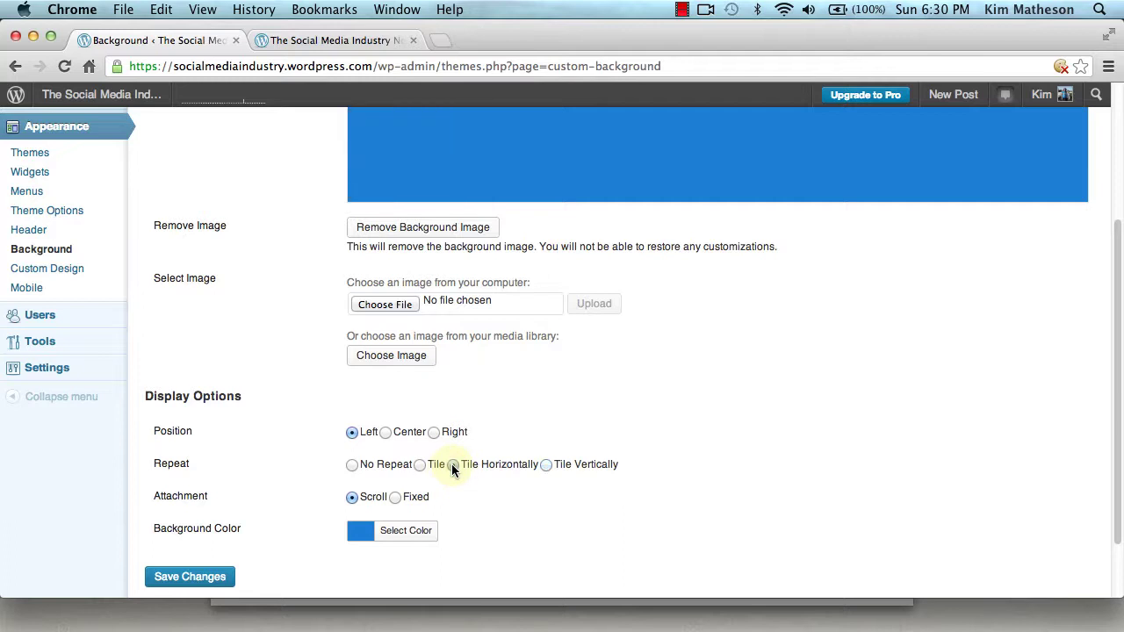
scroll(597, 474, "down", 2)
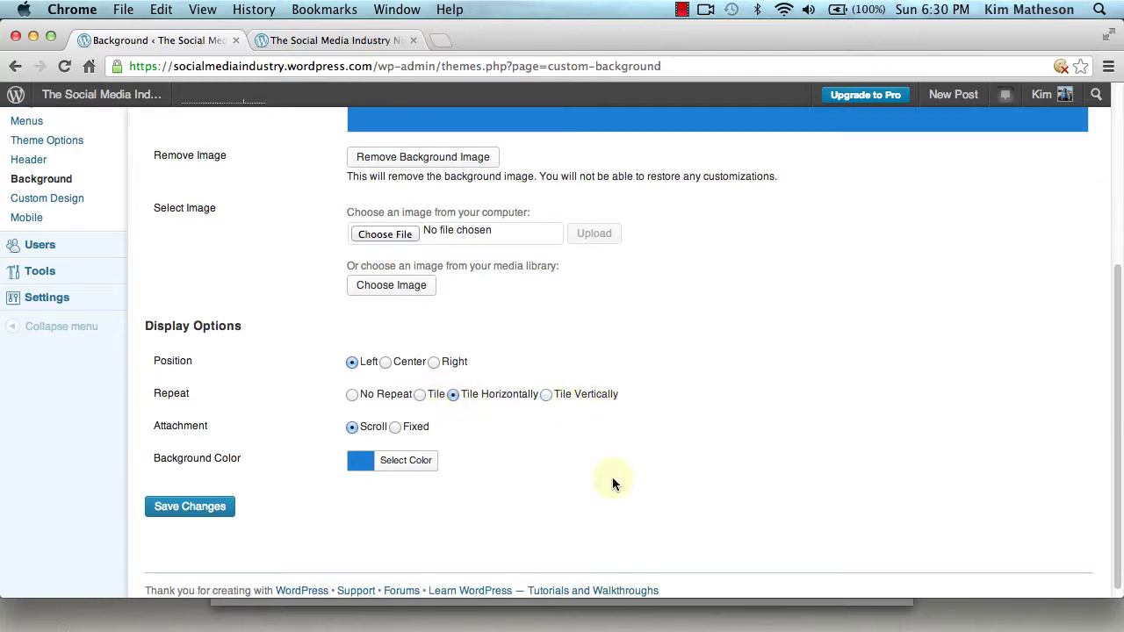
left_click(188, 515)
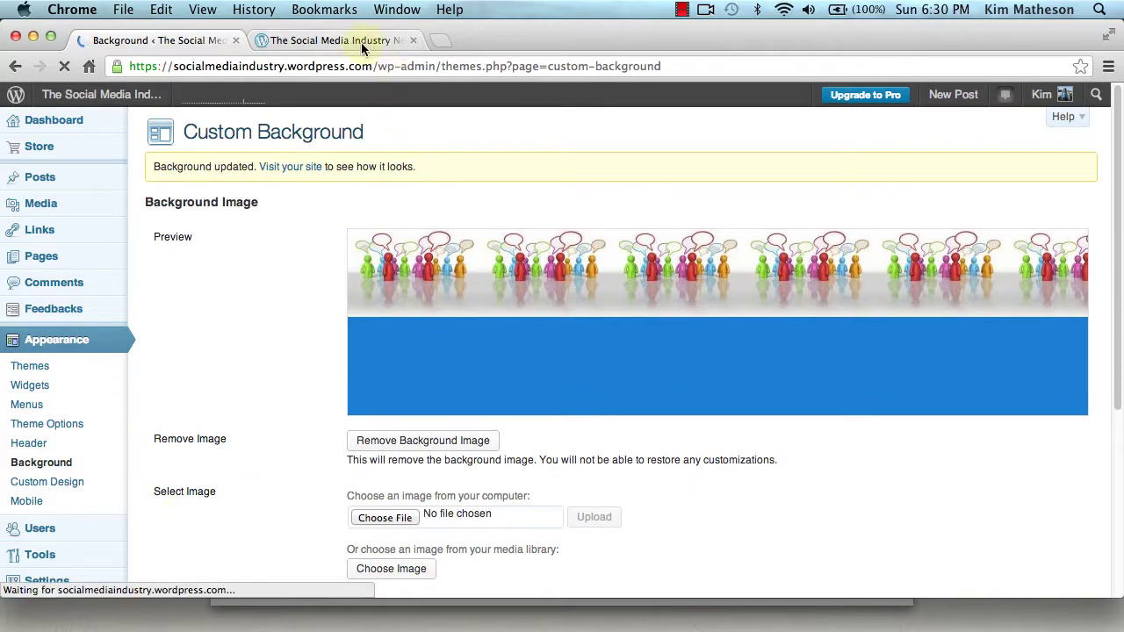
Step: Reload the live site and scroll to check the image strip across the top
left_click(360, 42)
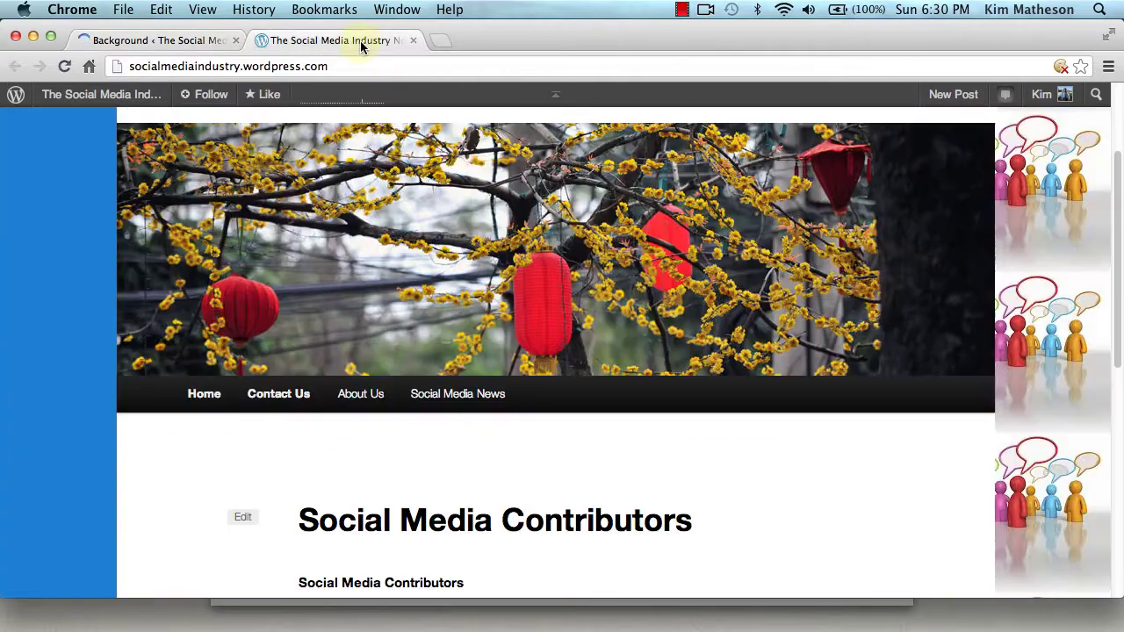
left_click(64, 67)
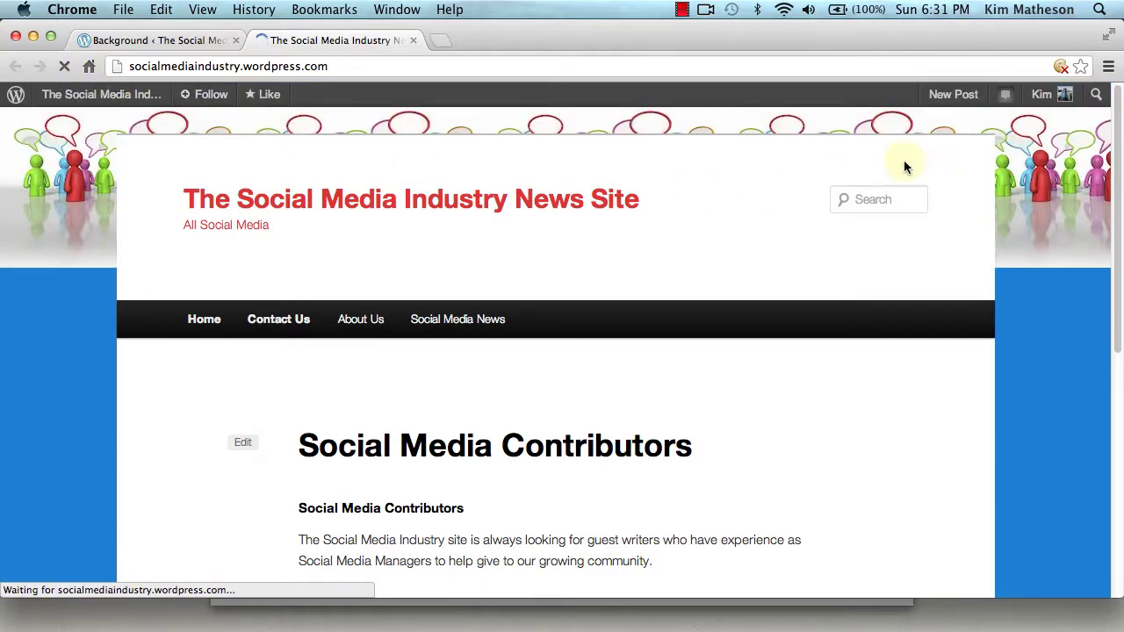
scroll(1115, 151, "down", 3)
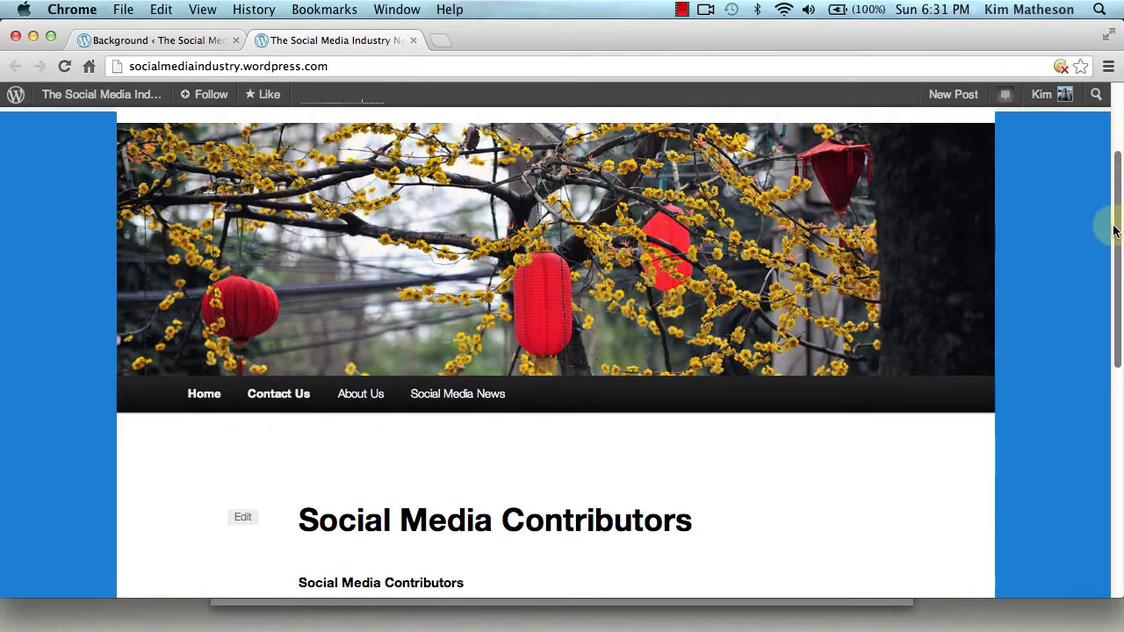
scroll(1116, 200, "up", 1)
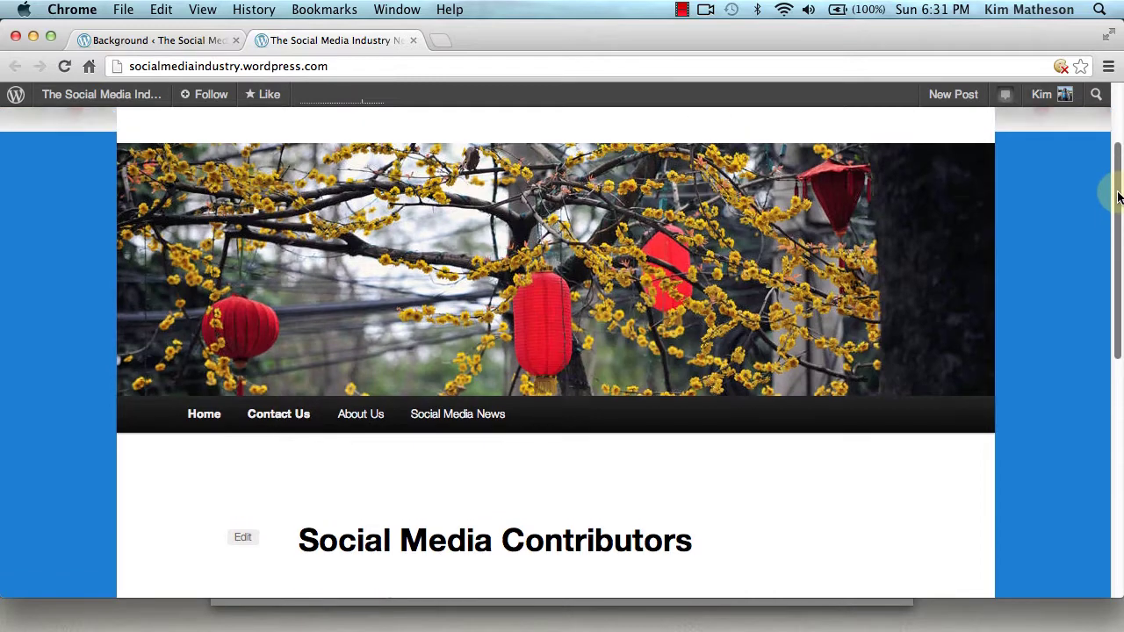
scroll(1116, 197, "up", 3)
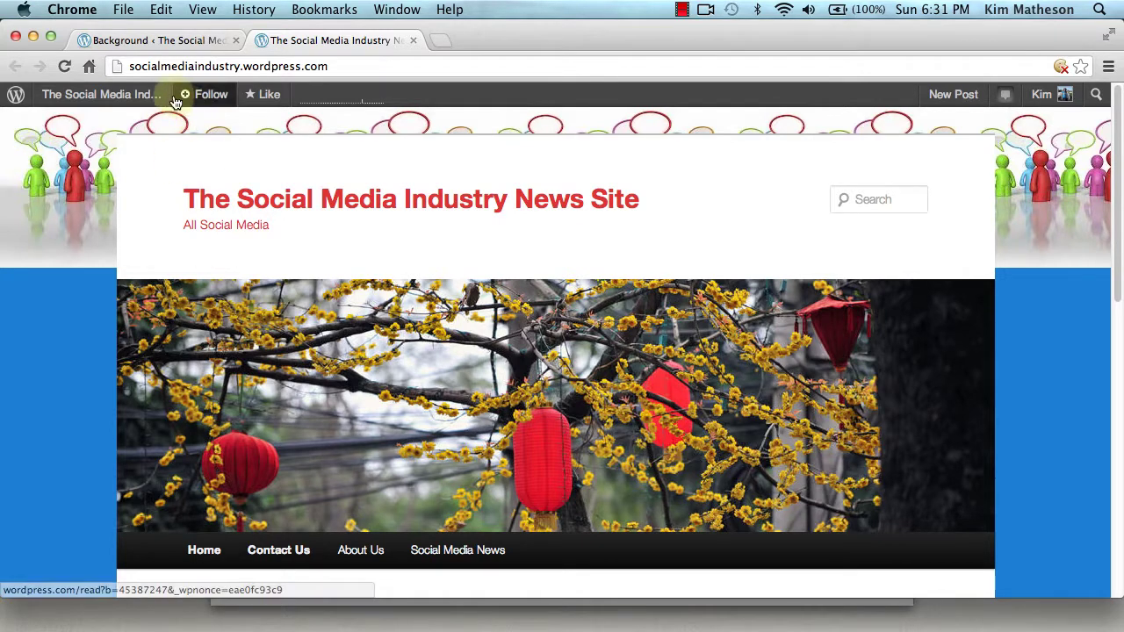
Step: Set Attachment to Fixed, save, and reload the live site to check it
left_click(193, 40)
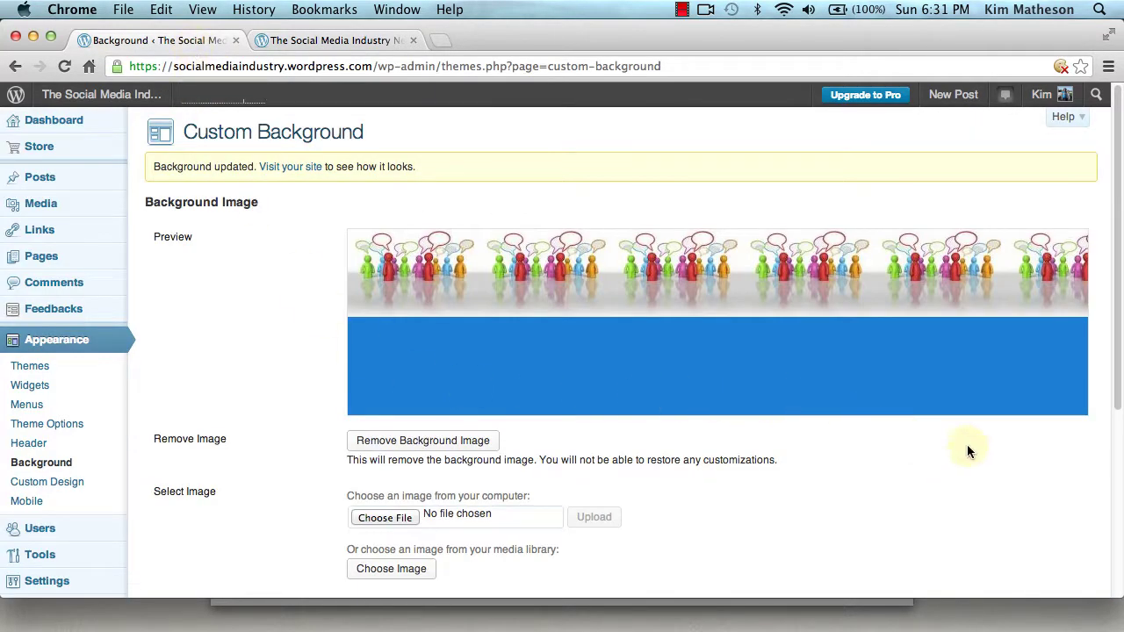
left_click_drag(1119, 337, 1089, 532)
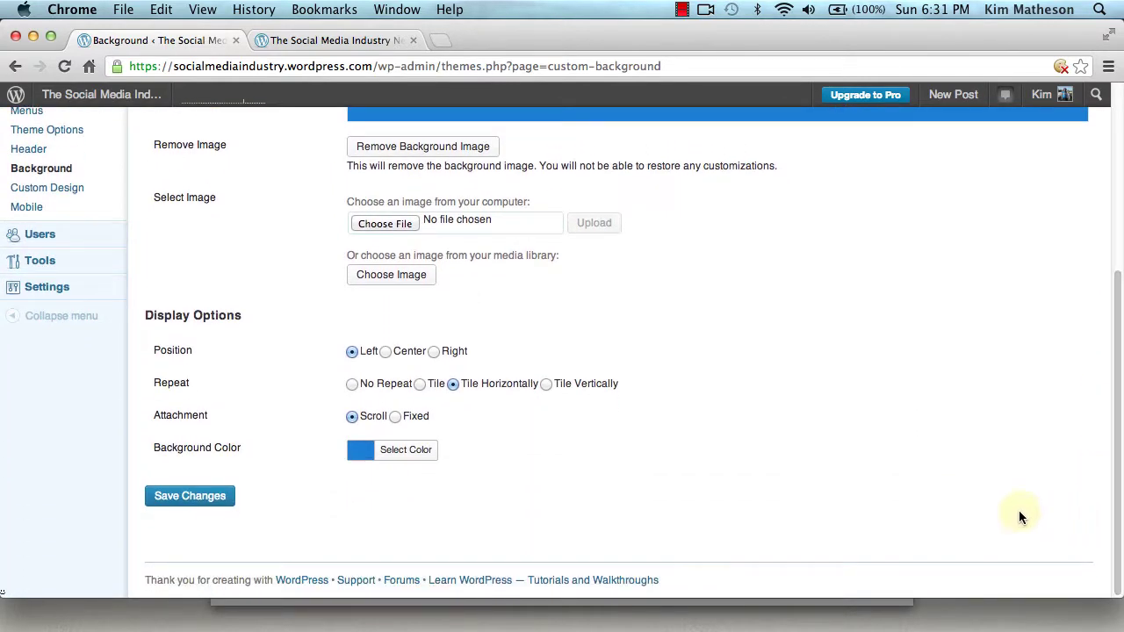
left_click(395, 417)
left_click(212, 497)
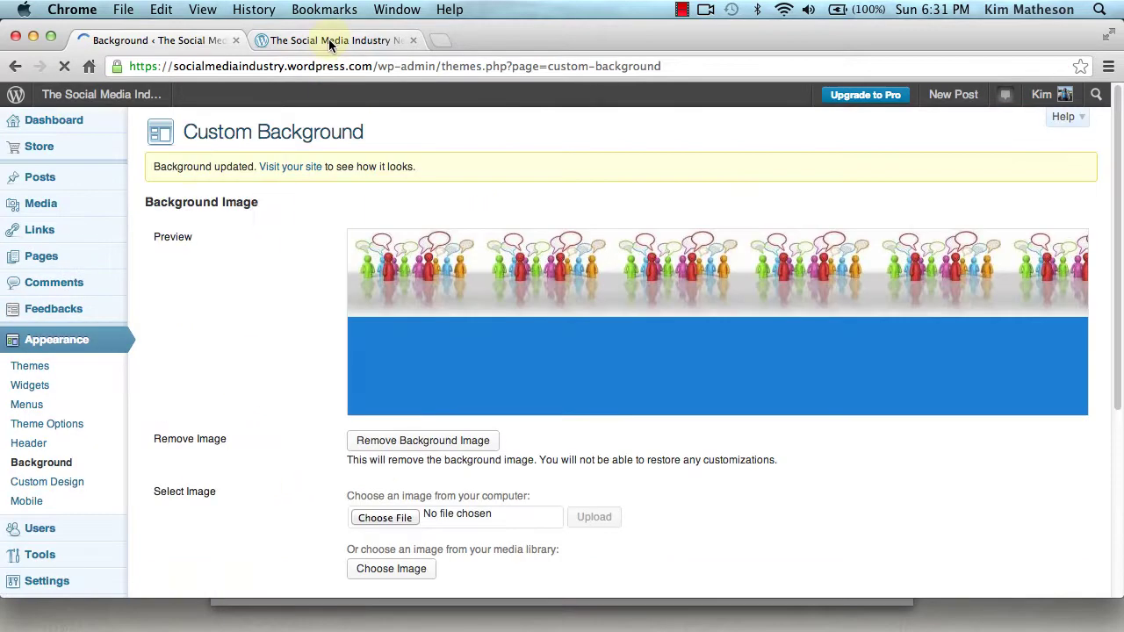
left_click(303, 44)
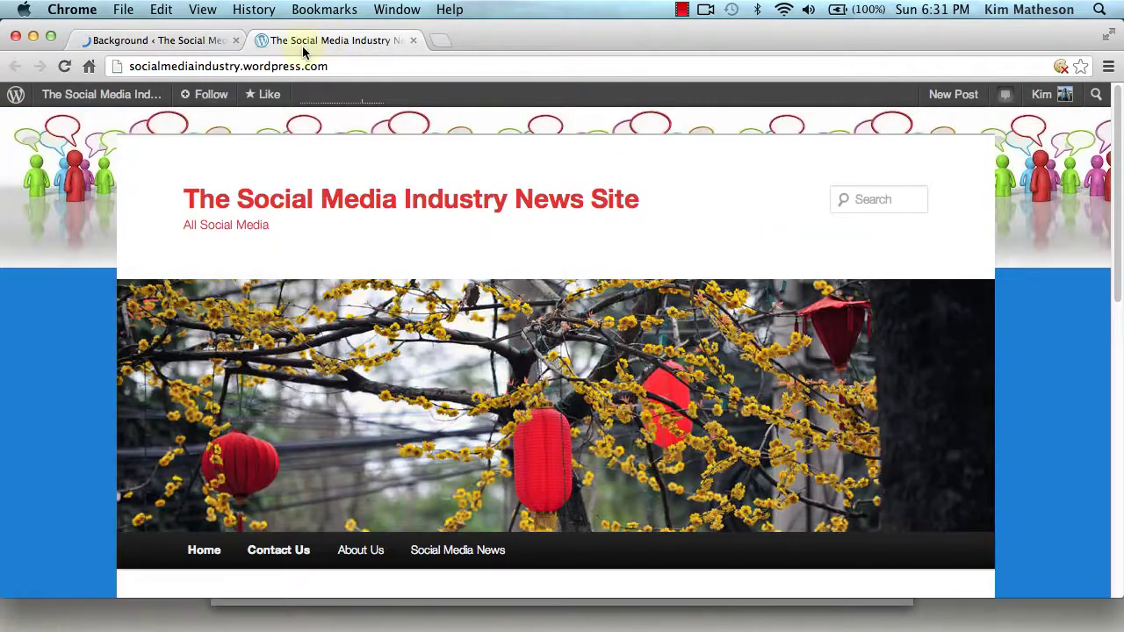
left_click(65, 67)
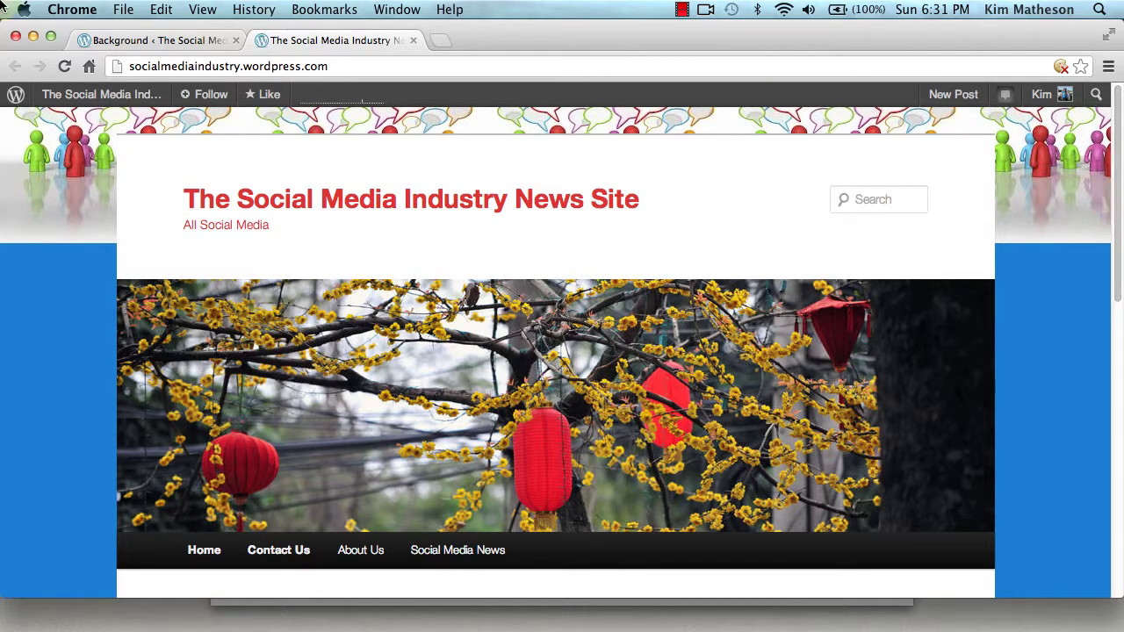
Step: Go back to the Custom Background page, where the image strip repeats across the top over blue
left_click(99, 39)
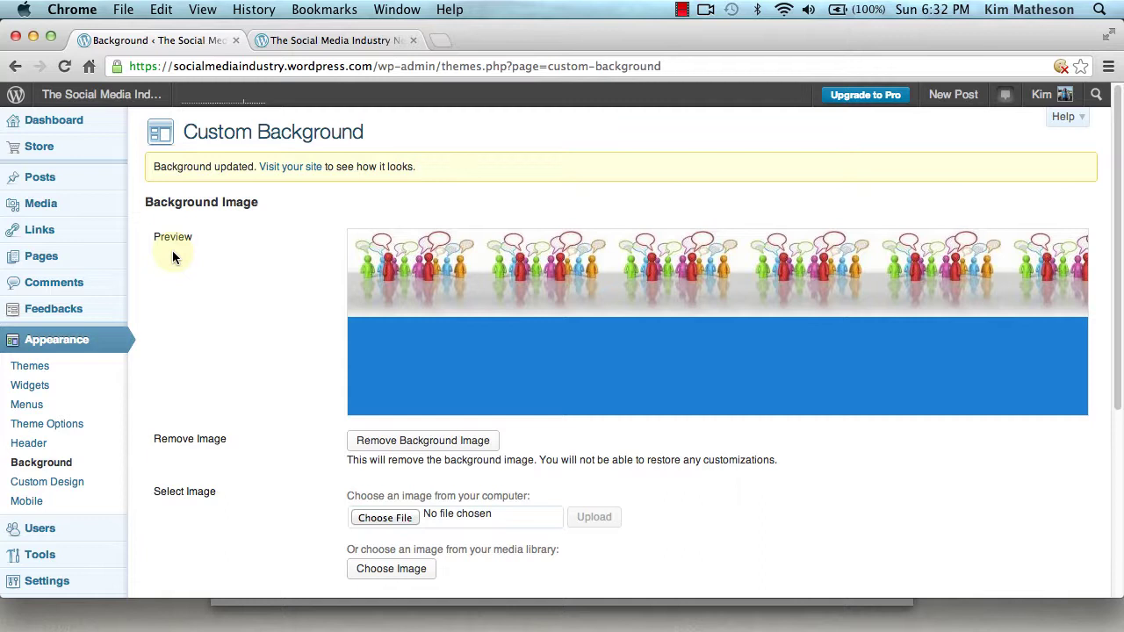
Step: Remove the background image and save, leaving a solid blue background
left_click(446, 446)
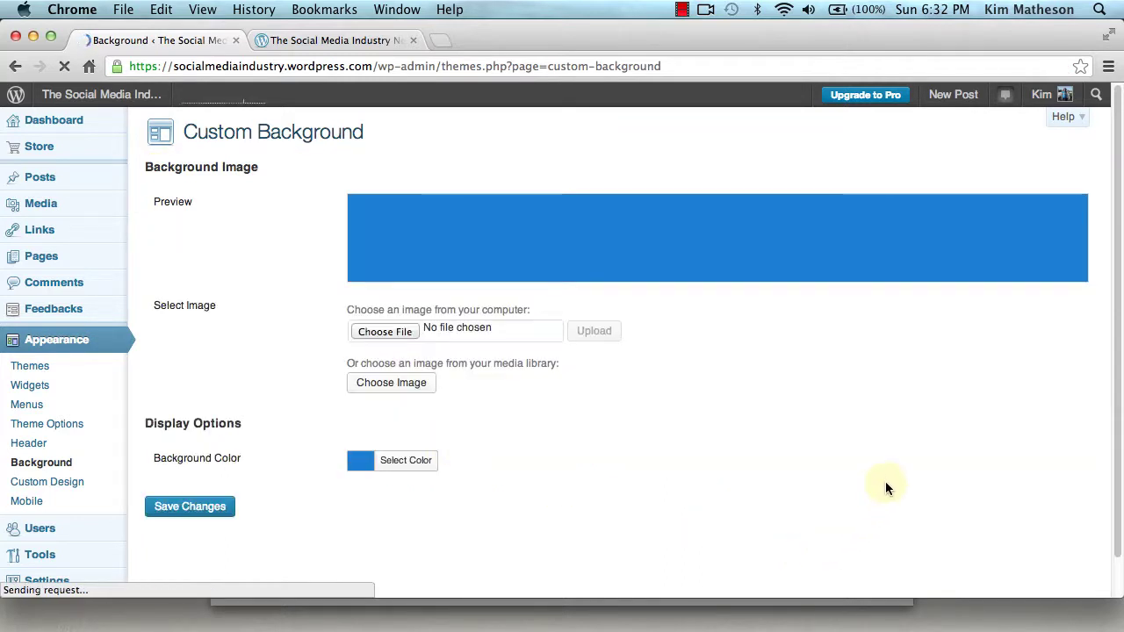
scroll(1111, 325, "down", 2)
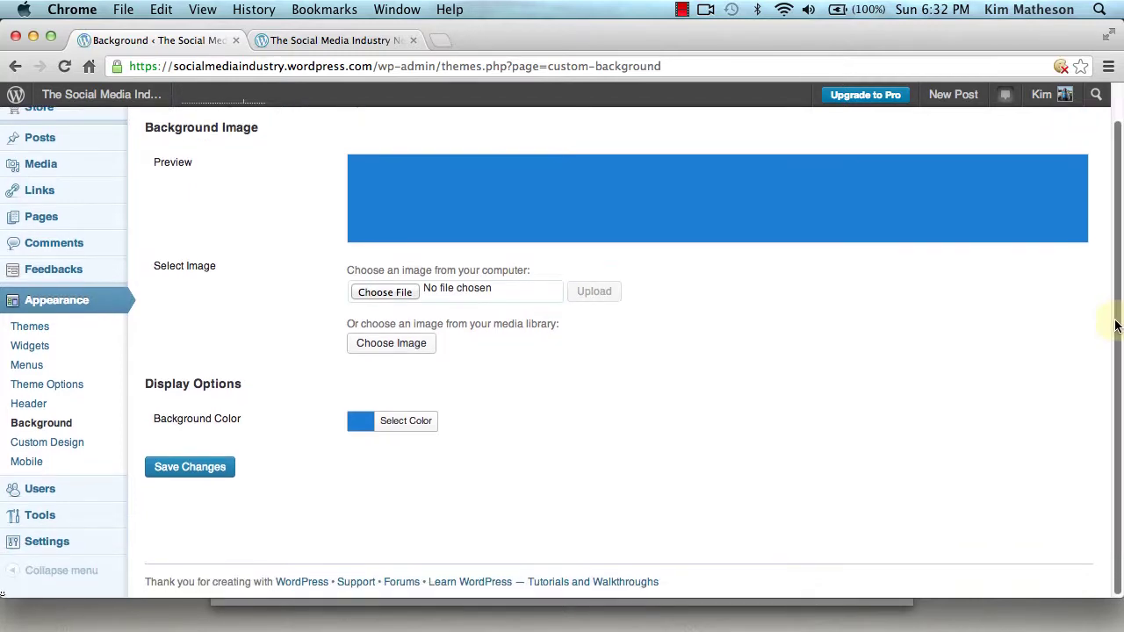
left_click(196, 471)
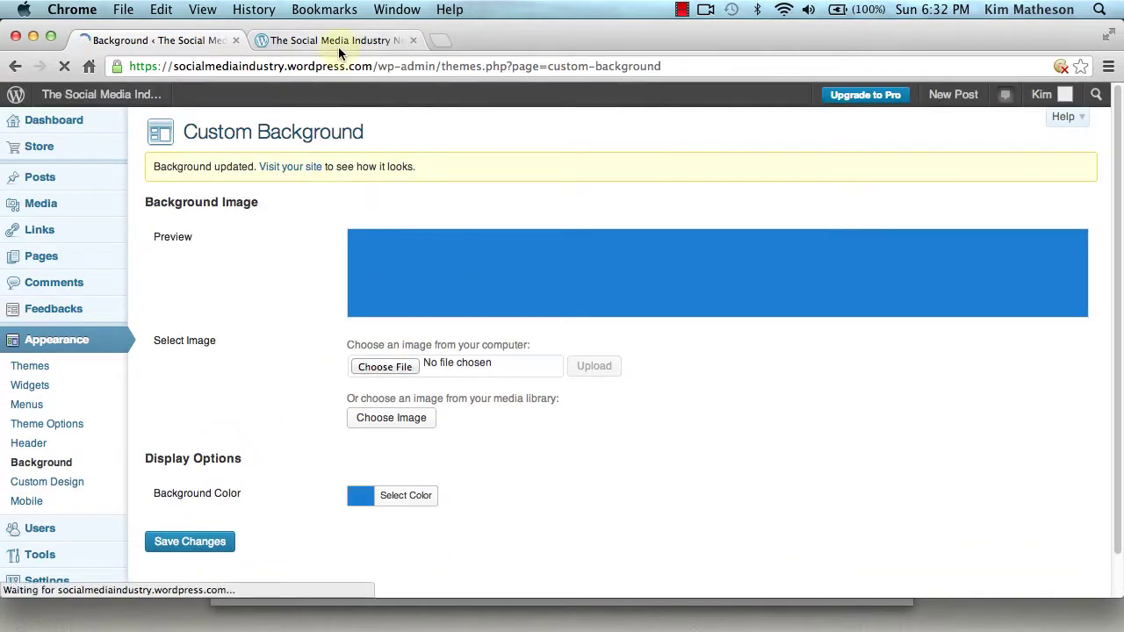
Step: Reload the live site to confirm the plain blue background, then return to the Background settings
left_click(336, 44)
left_click(66, 66)
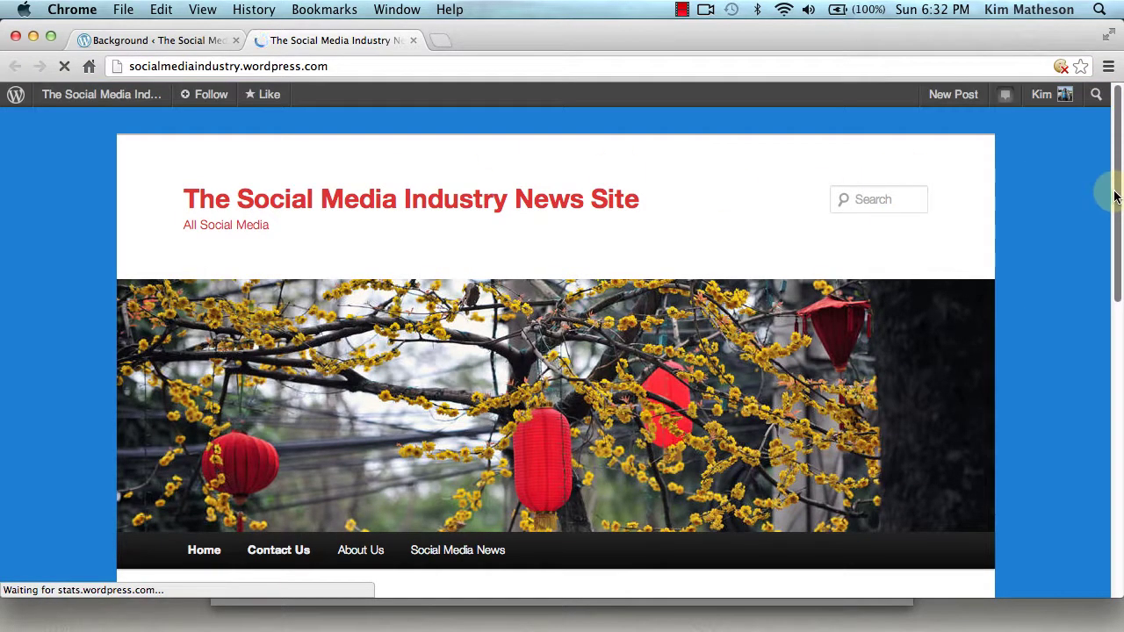
mouse_move(1119, 193)
left_mouse_down()
mouse_move(1119, 447)
mouse_move(1119, 175)
left_mouse_up()
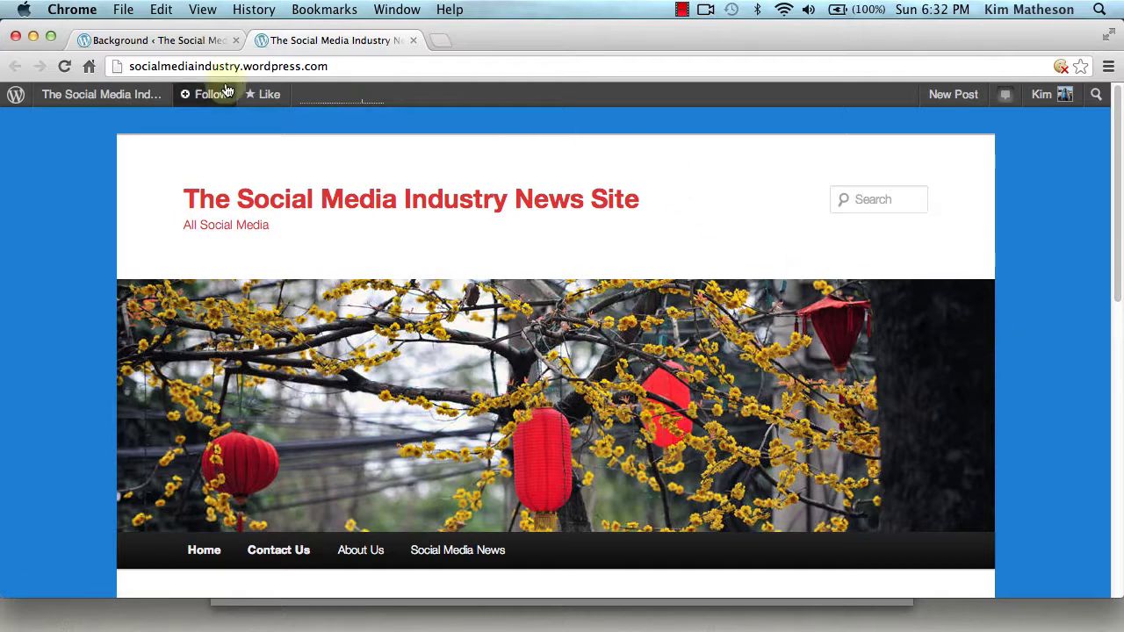
left_click(159, 44)
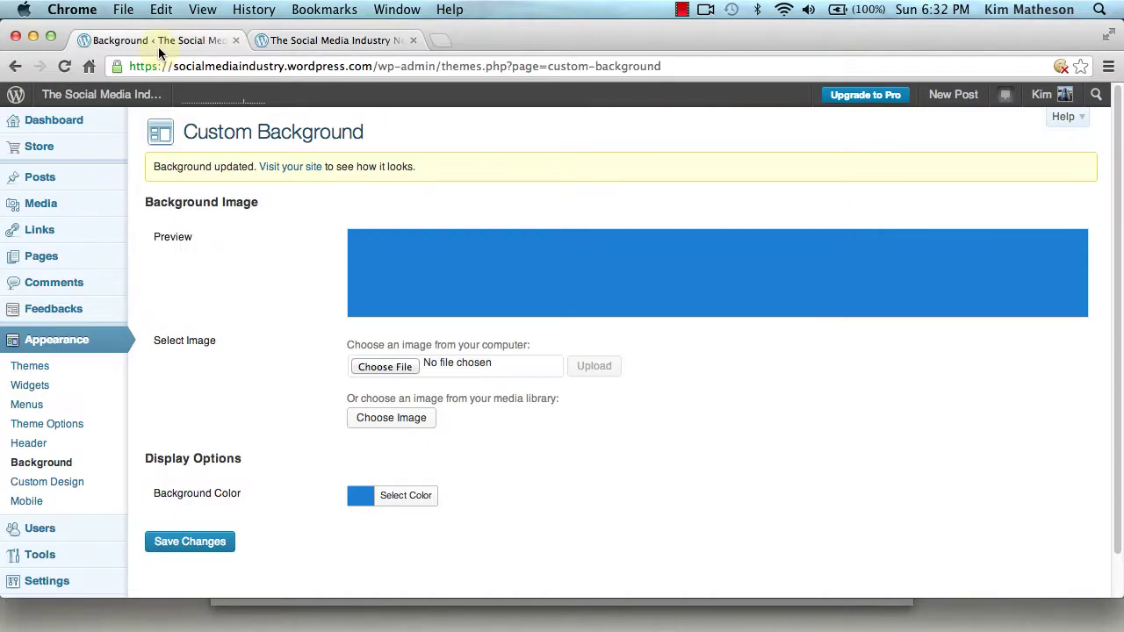